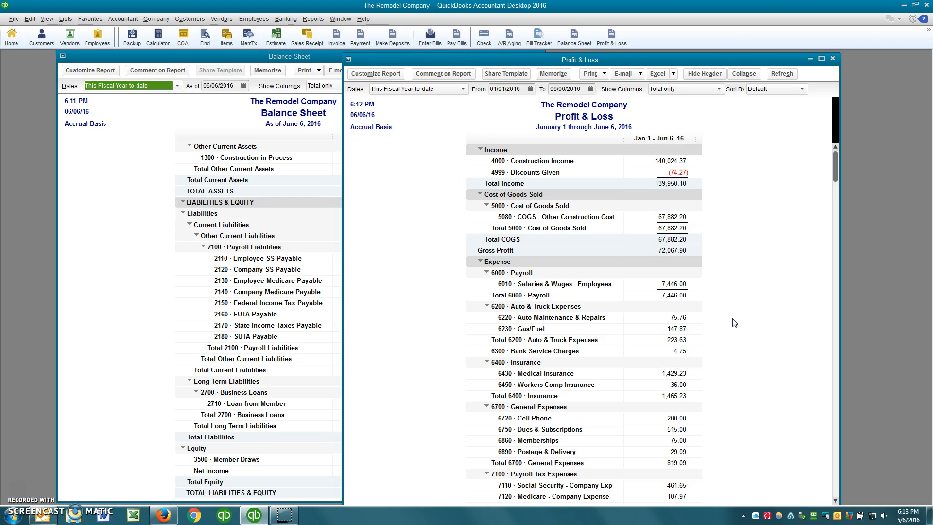
# Bring the Balance Sheet in front of Profit & Loss, shift it left, and scroll up to ASSETS.
pyautogui.click(136, 321)
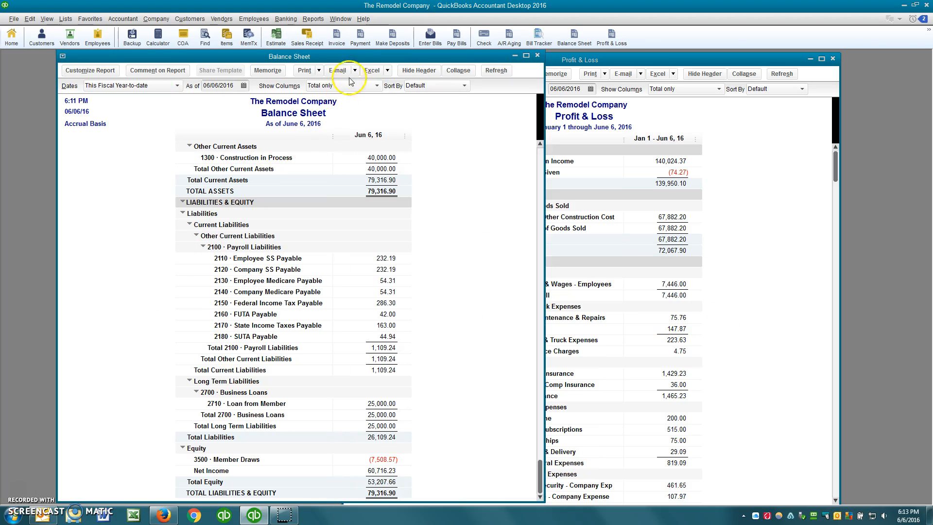
pyautogui.moveTo(355, 56); pyautogui.dragTo(322, 57)
pyautogui.scroll(1, 299, 228)
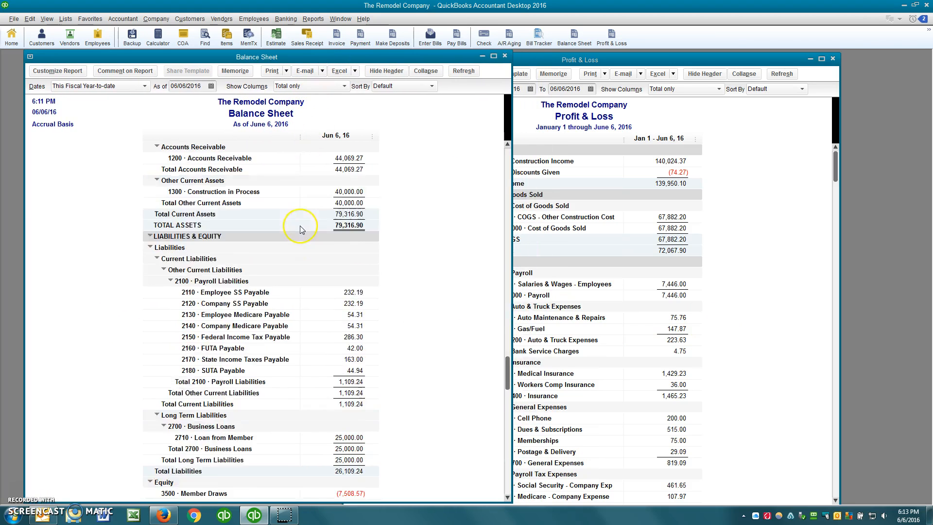
pyautogui.scroll(2, 299, 227)
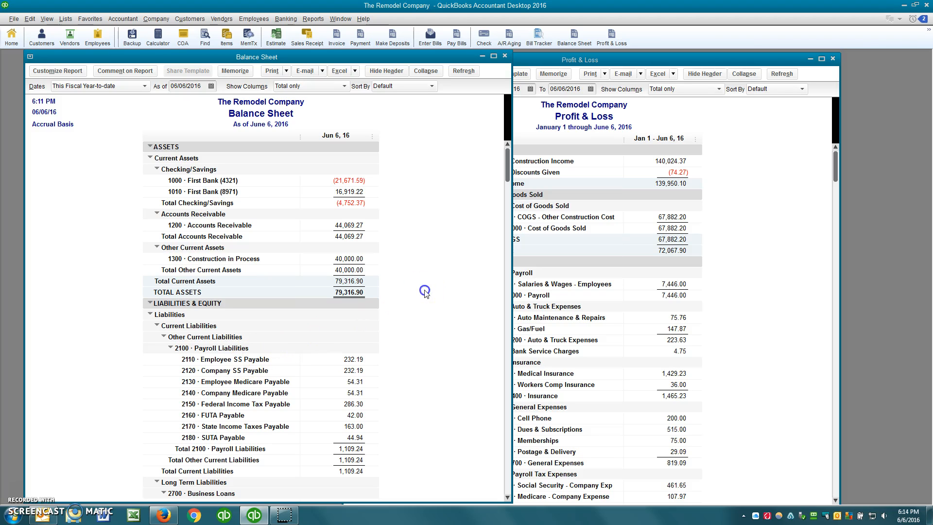
pyautogui.click(183, 36)
pyautogui.scroll(-1, 311, 224)
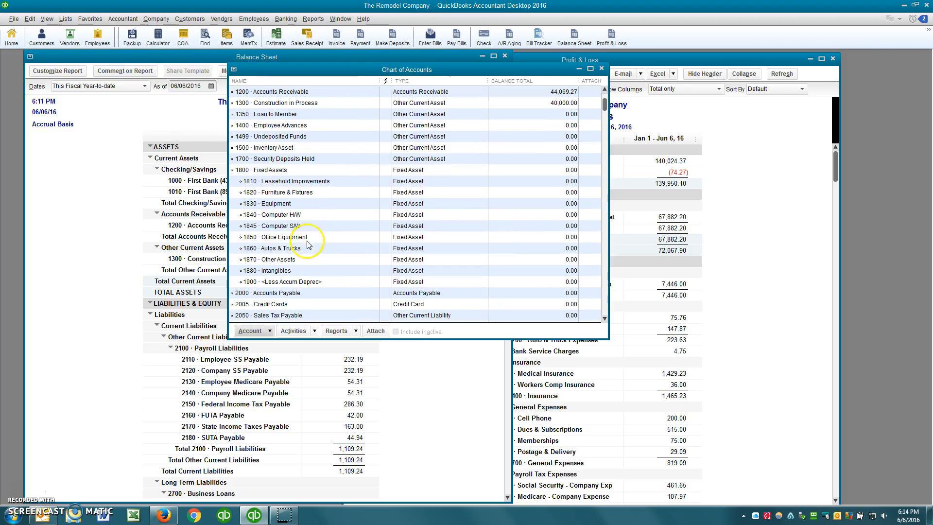
pyautogui.click(281, 248)
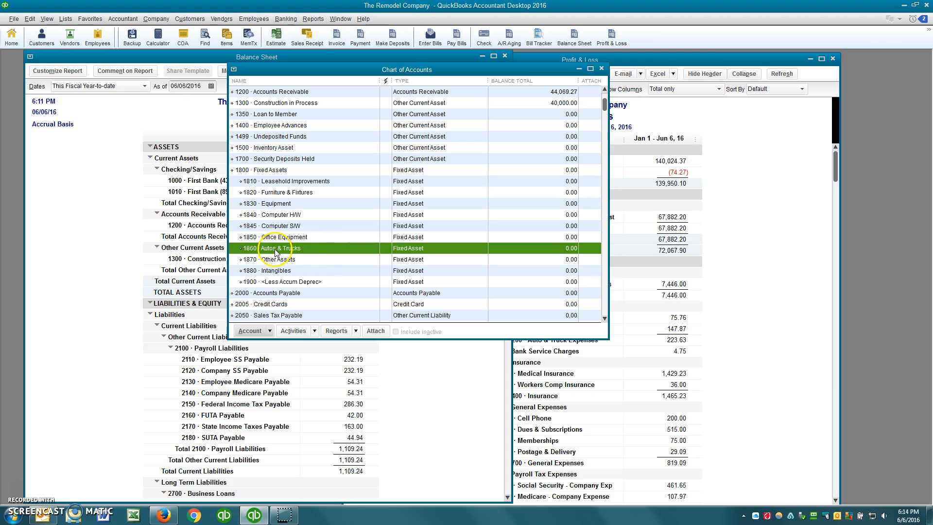
pyautogui.scroll(-3, 293, 263)
pyautogui.scroll(-4, 293, 263)
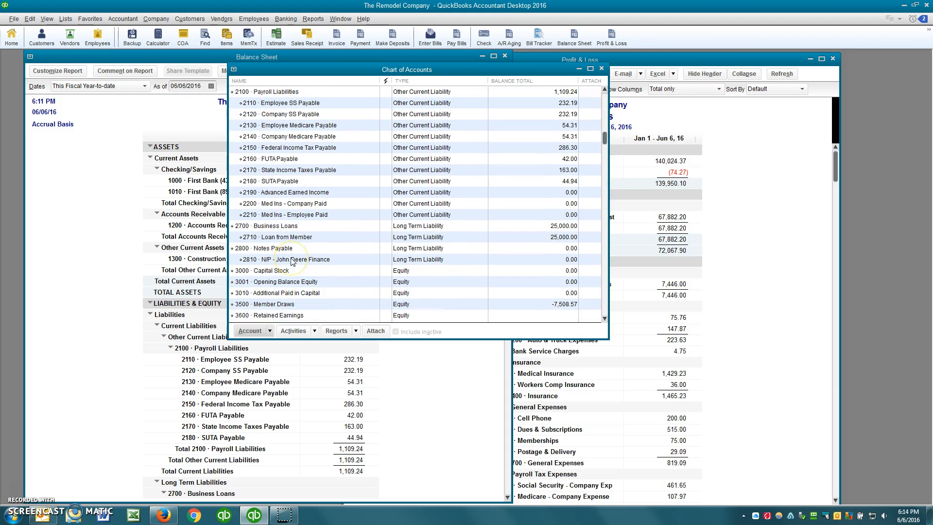
pyautogui.click(288, 261)
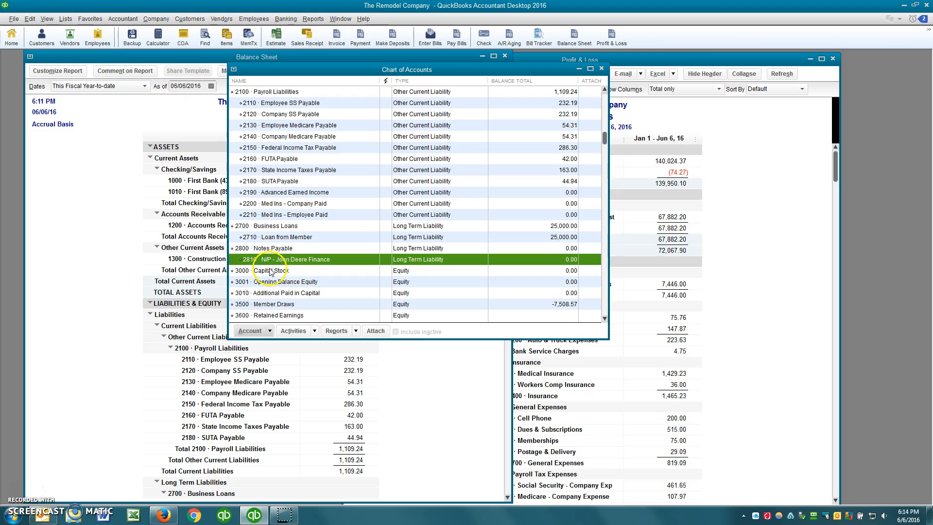
pyautogui.scroll(3, 315, 271)
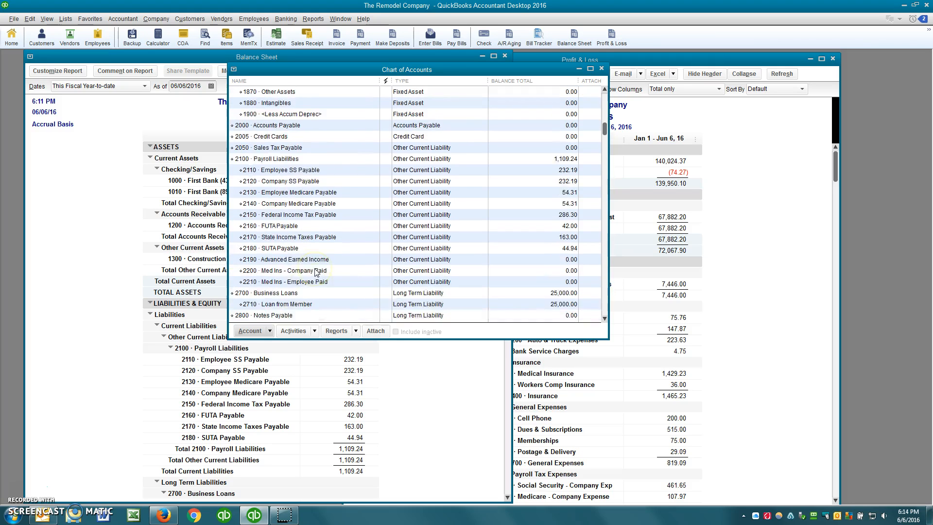
pyautogui.scroll(-3, 315, 271)
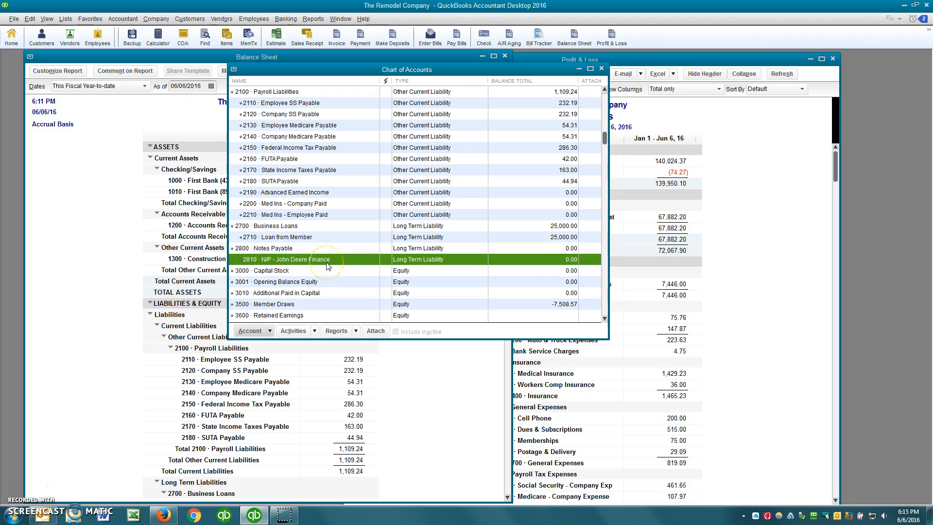
pyautogui.scroll(10, 325, 267)
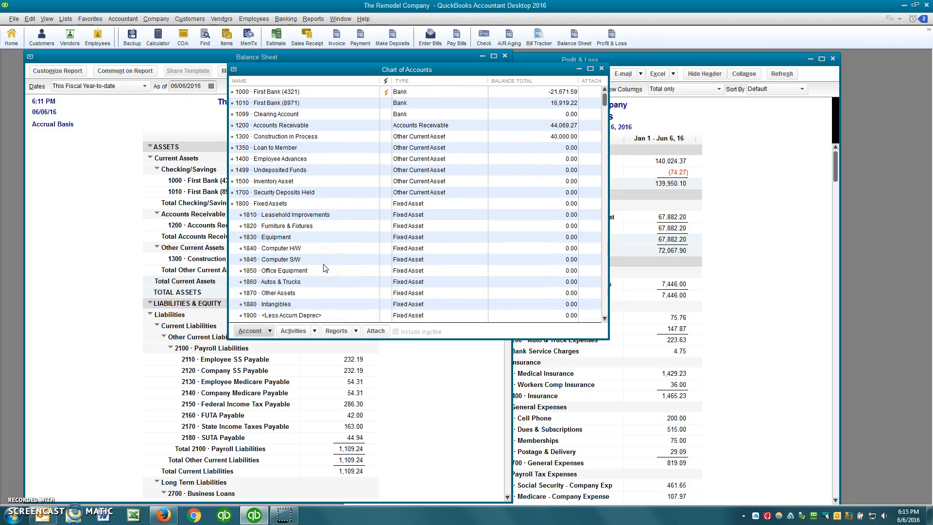
pyautogui.press('Escape')
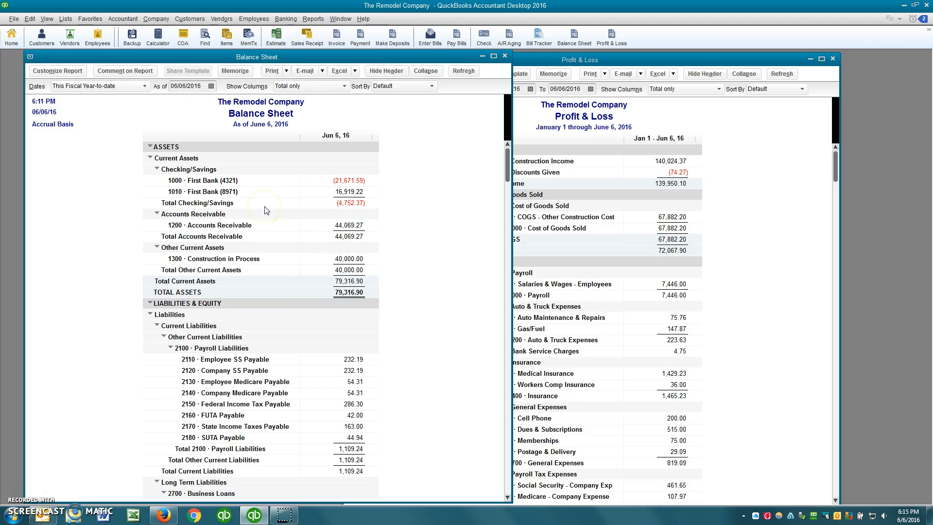
# Start a new check from 1010 First Bank (8971) dated 06/01/2016.
pyautogui.hotkey('ctrl', 'w')
pyautogui.click(296, 138)
pyautogui.click(262, 185)
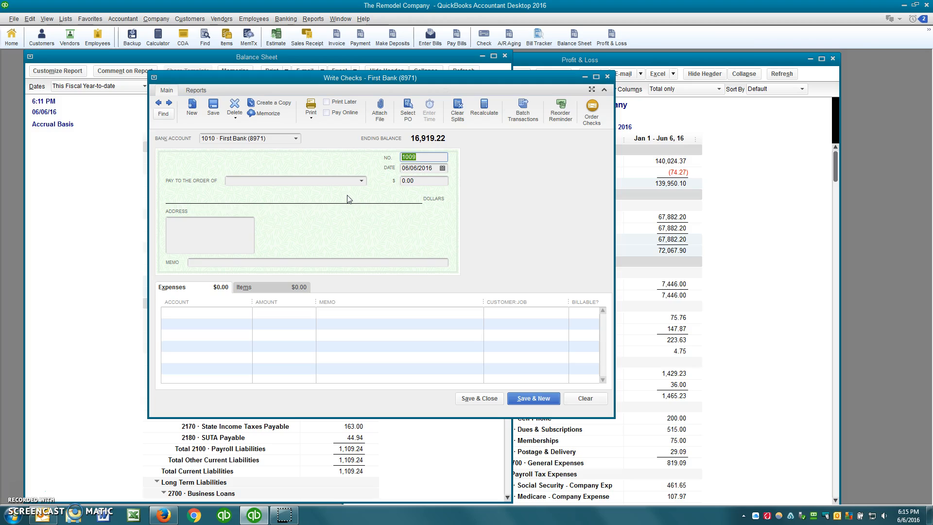
pyautogui.press('Tab')
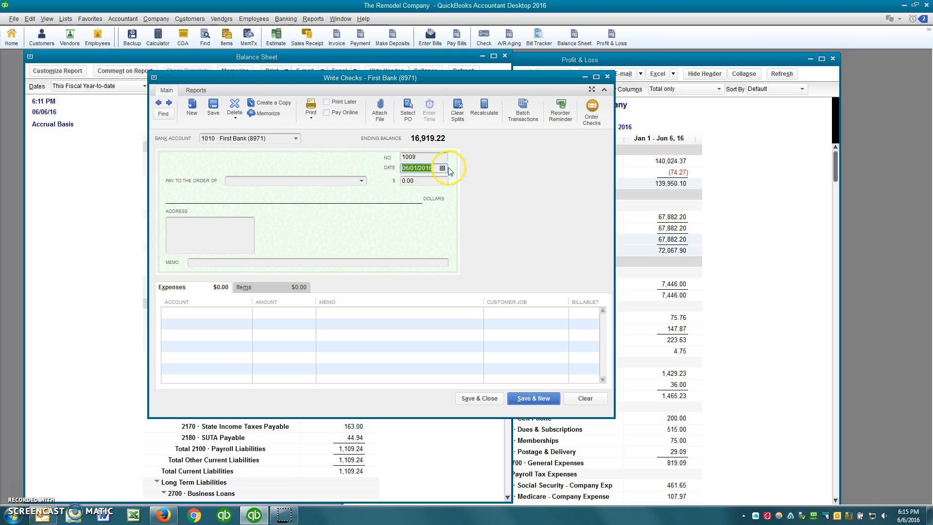
pyautogui.click(442, 168)
pyautogui.click(446, 213)
# Make the payee Bok King GMC, quick-added as a new vendor.
pyautogui.click(303, 180)
pyautogui.write('Bo')
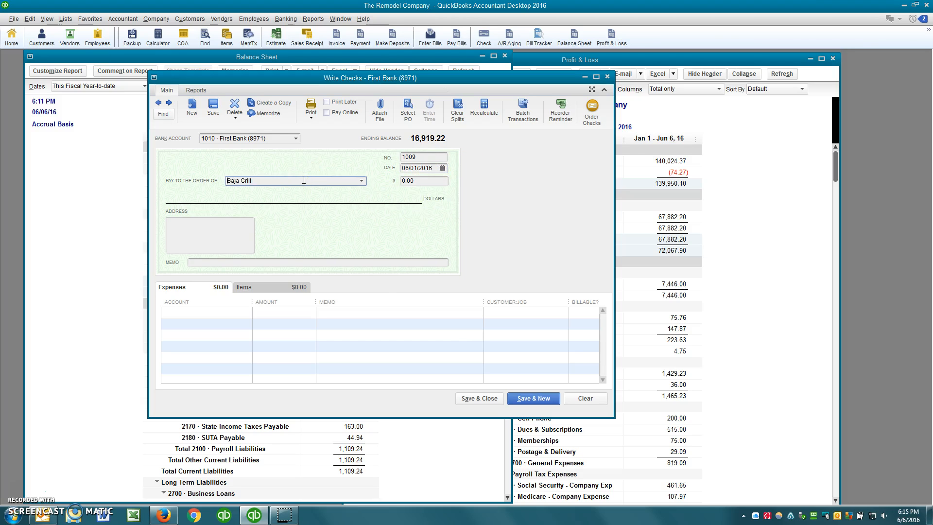
pyautogui.write('k King')
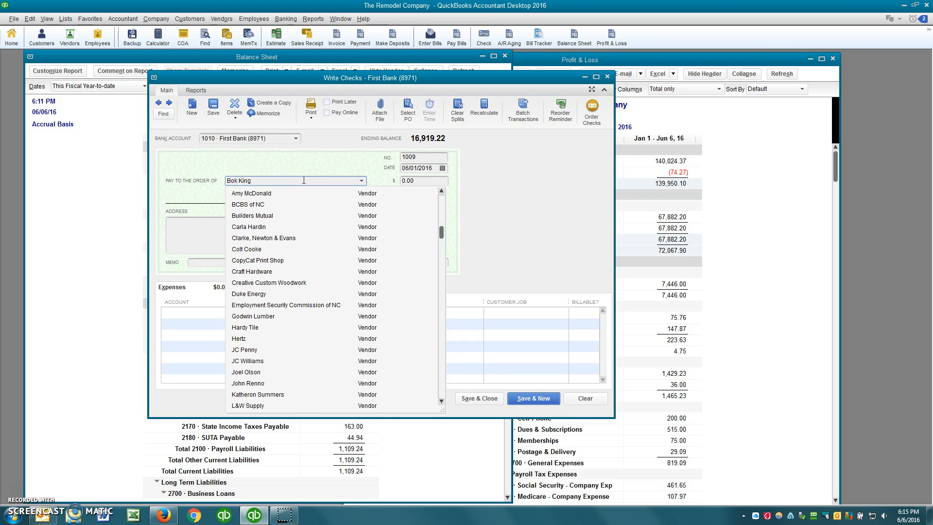
pyautogui.write(' GMC')
pyautogui.press('Tab')
pyautogui.press('Return')
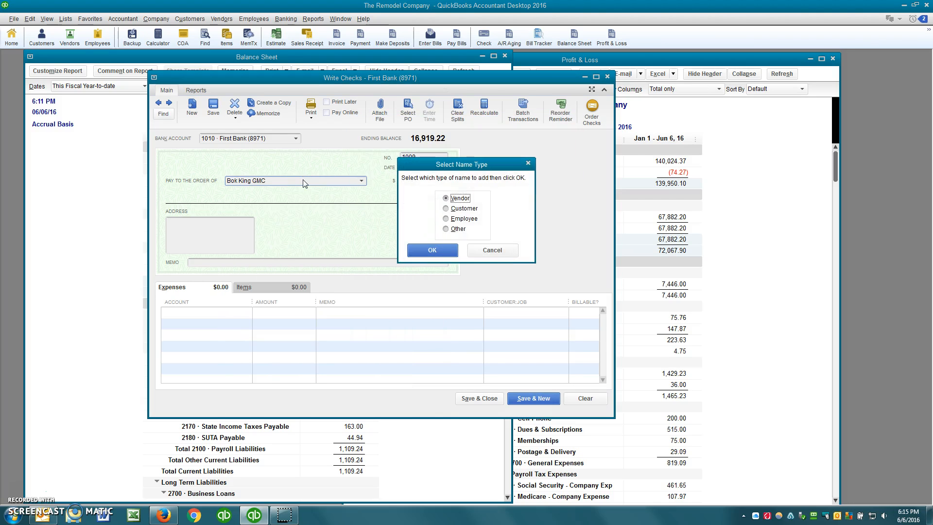
pyautogui.press('Return')
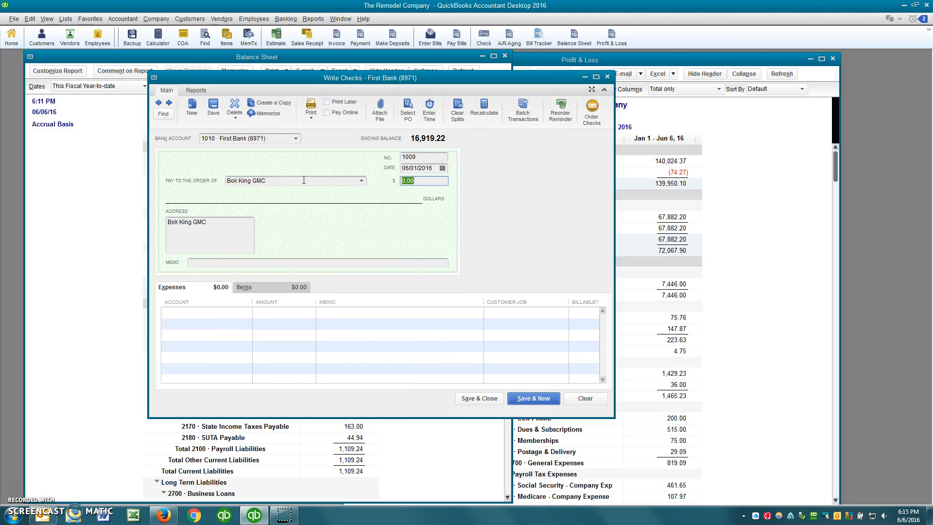
# Enter the 1,000.00 amount and memo '2016 GMAC Truck', then begin the expense account with 186.
pyautogui.write('1000')
pyautogui.press('Tab')
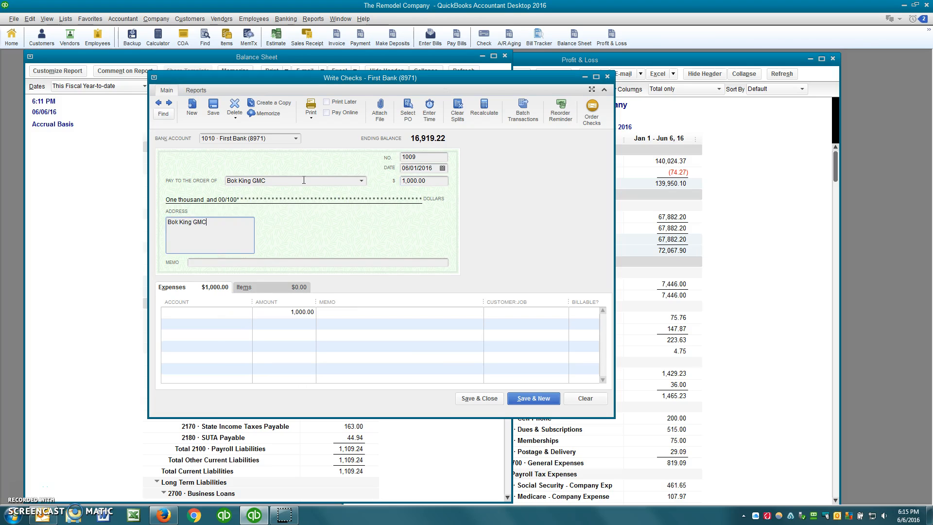
pyautogui.write('2016 GMAC')
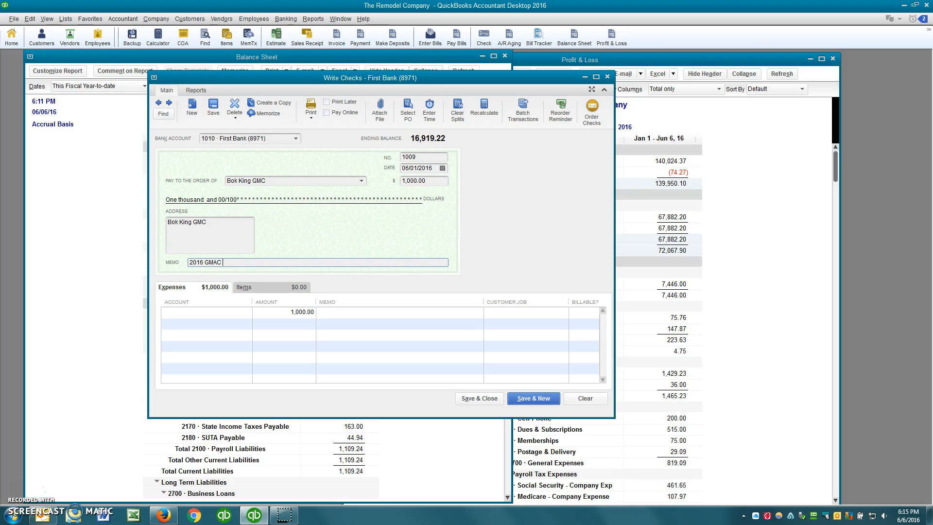
pyautogui.write(' TYr')
pyautogui.press('BackSpace')
pyautogui.write('euck')
pyautogui.press('BackSpace')
pyautogui.press('BackSpace')
pyautogui.press('BackSpace')
pyautogui.write('uck')
pyautogui.press('Tab')
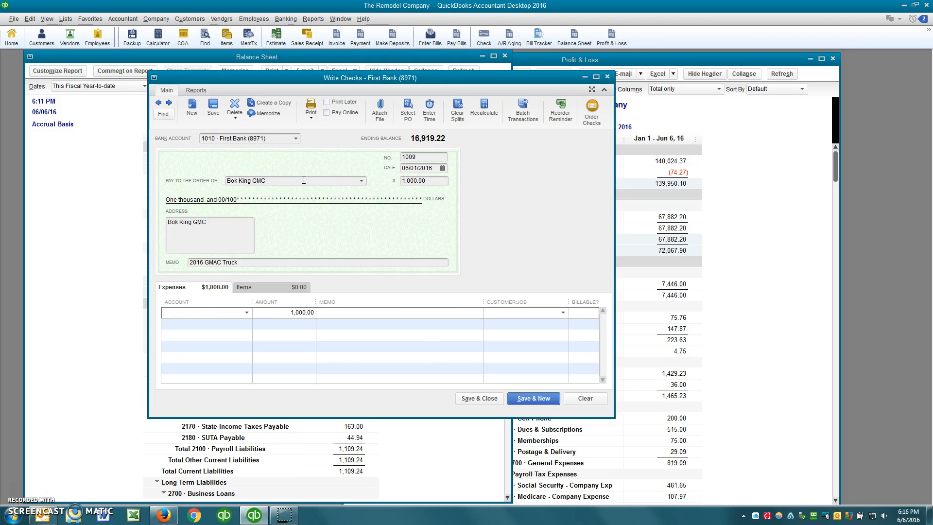
pyautogui.write('1860 · Autos & Trucks')
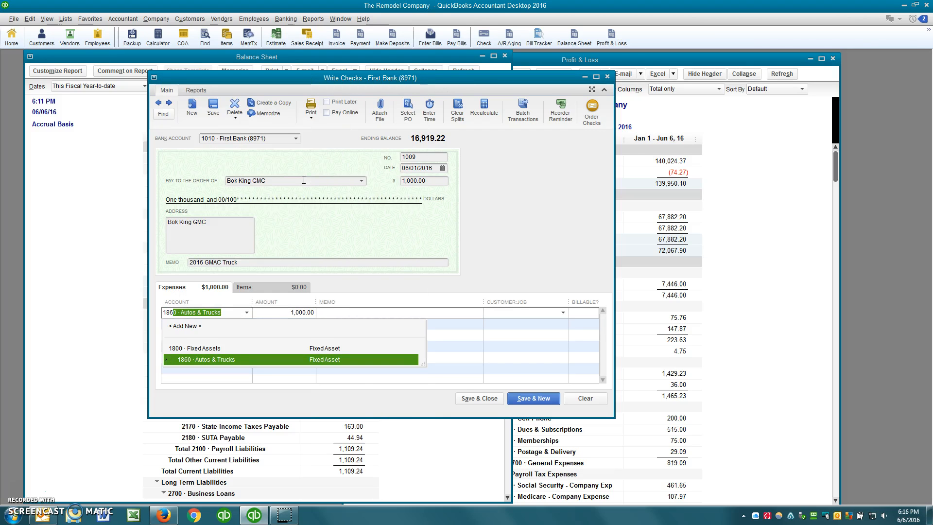
# Charge the expense line to 1860 Autos & Trucks and copy the memo onto it.
pyautogui.press('Tab')
pyautogui.press('Tab')
pyautogui.write('2016 GMAC Truck')
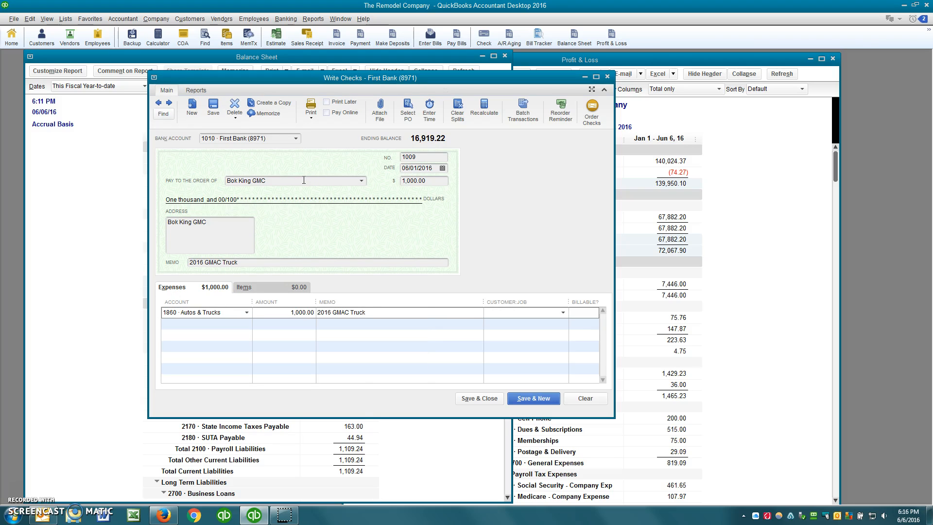
pyautogui.click(249, 262)
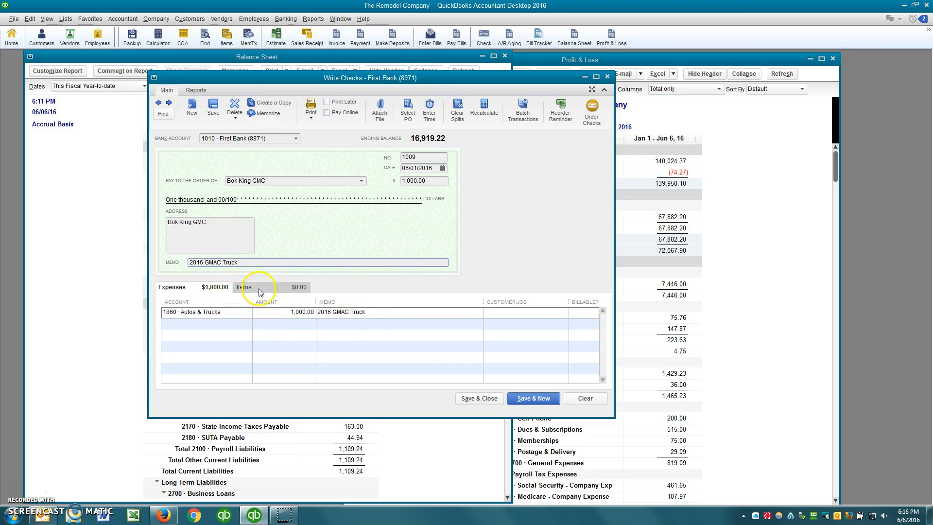
pyautogui.click(374, 312)
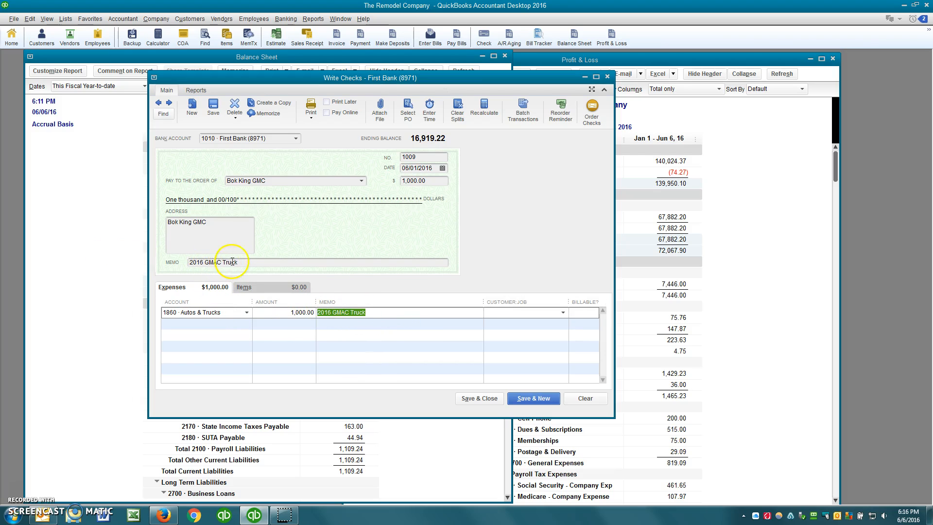
pyautogui.moveTo(381, 312); pyautogui.dragTo(277, 308)
# Correct the line and check memo to '2016 GMC Truck' and save the check.
pyautogui.click(341, 312)
pyautogui.click(333, 363)
pyautogui.press('Delete')
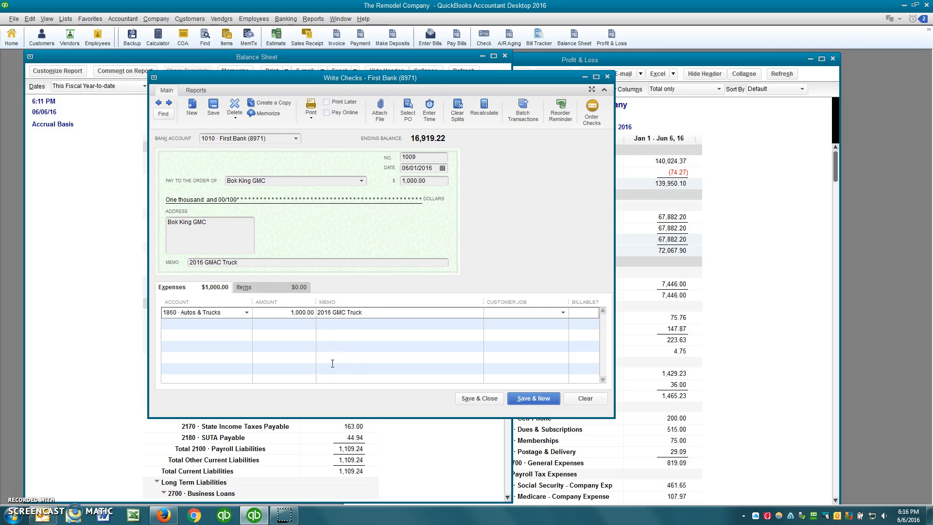
pyautogui.press('Down')
pyautogui.press('Up')
pyautogui.hotkey('shift', 'Tab')
pyautogui.hotkey('shift', 'Tab')
pyautogui.hotkey('shift', 'Tab')
pyautogui.write('2016 GMC Truck')
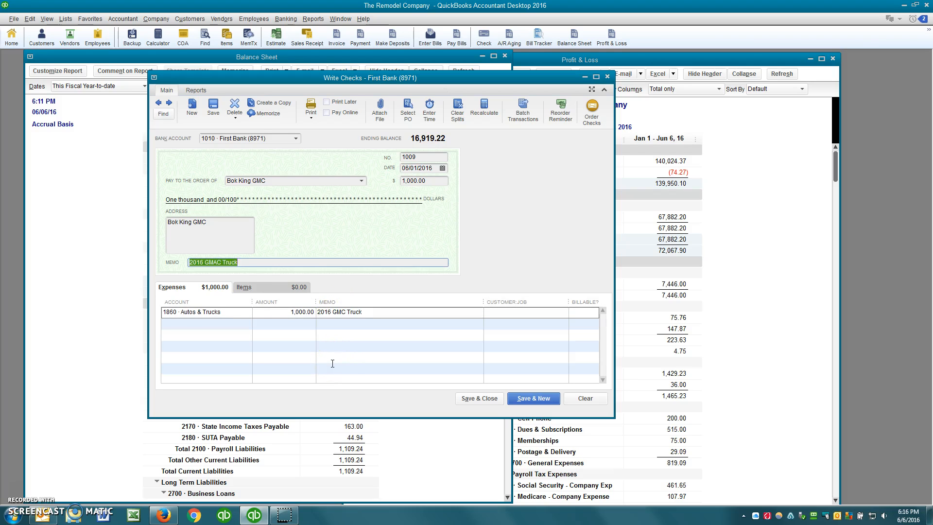
pyautogui.press('Tab')
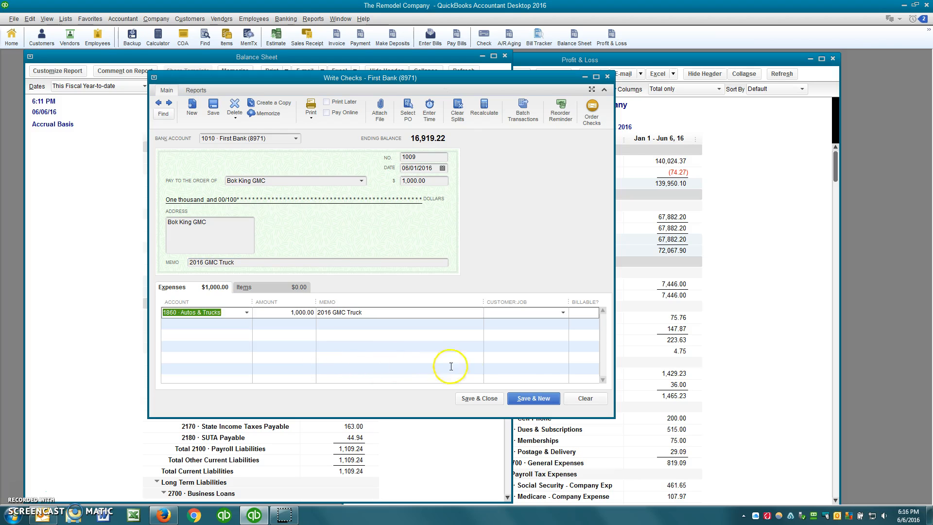
pyautogui.click(483, 399)
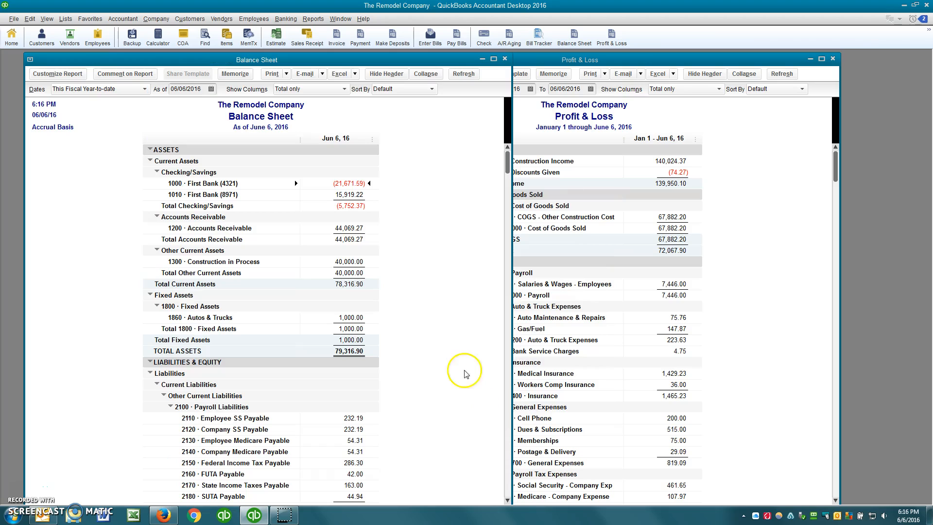
pyautogui.doubleClick(350, 317)
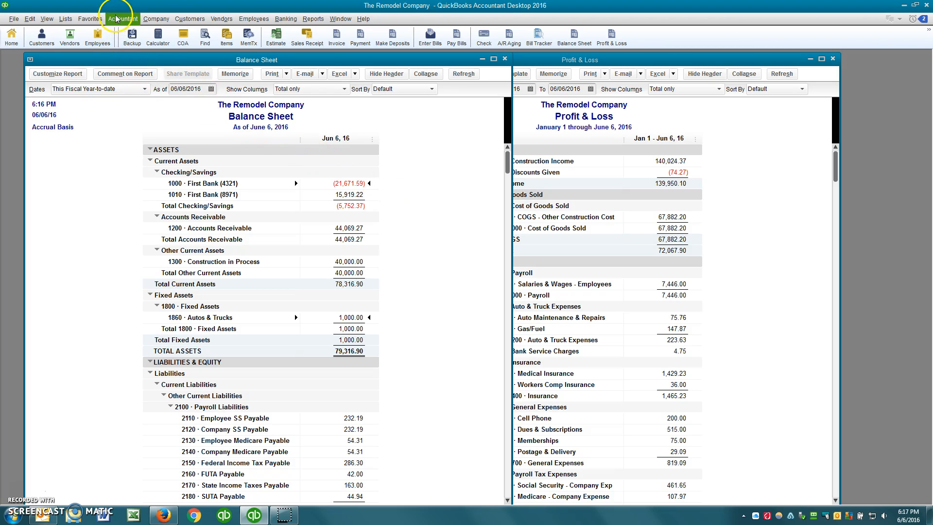
pyautogui.click(156, 18)
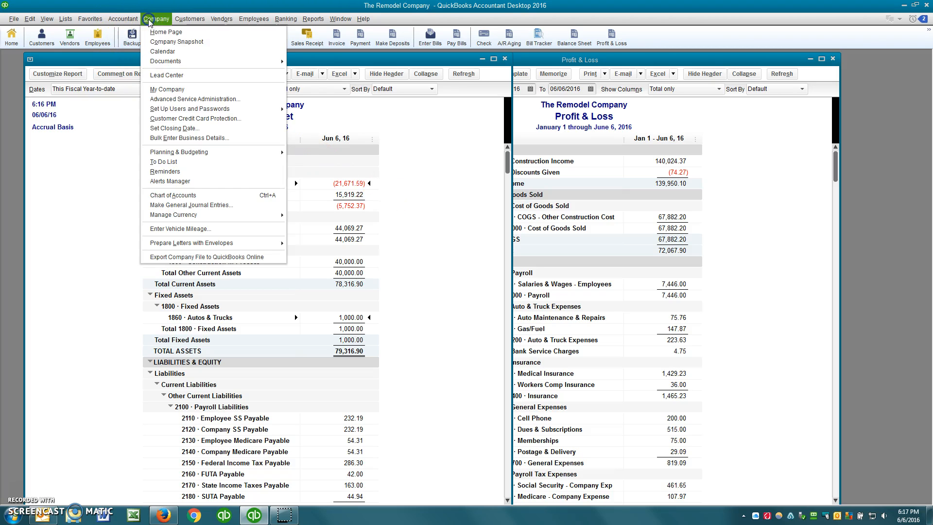
# Open a new general journal entry and move it beside the Balance Sheet.
pyautogui.click(180, 204)
pyautogui.moveTo(238, 88); pyautogui.dragTo(454, 109)
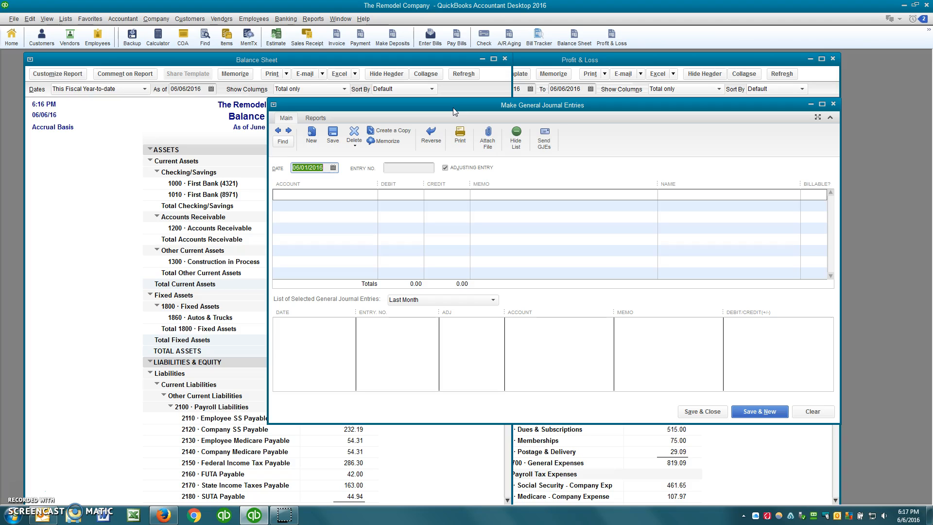
pyautogui.press('Tab')
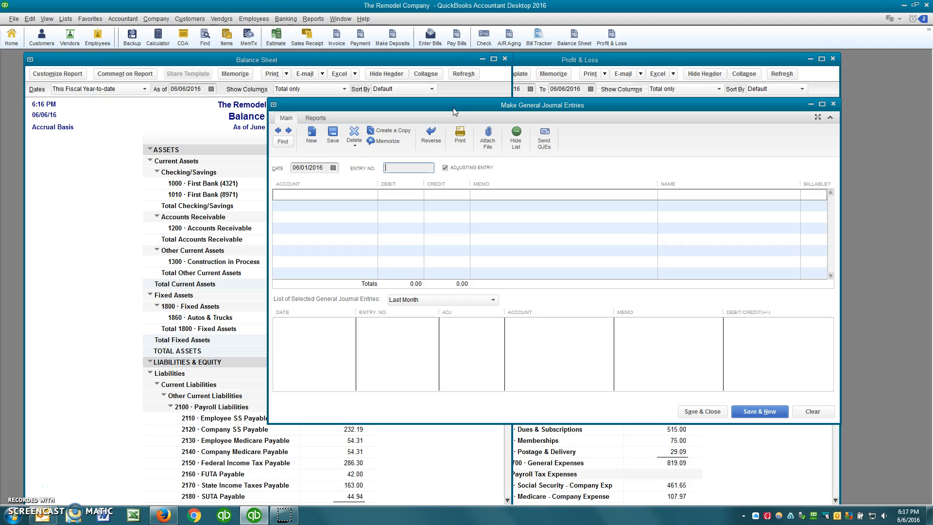
pyautogui.press('Tab')
# Debit 1860 Autos & Trucks 34,000.00 on the first journal line.
pyautogui.click(309, 194)
pyautogui.write('1860 · Autos & Trucks')
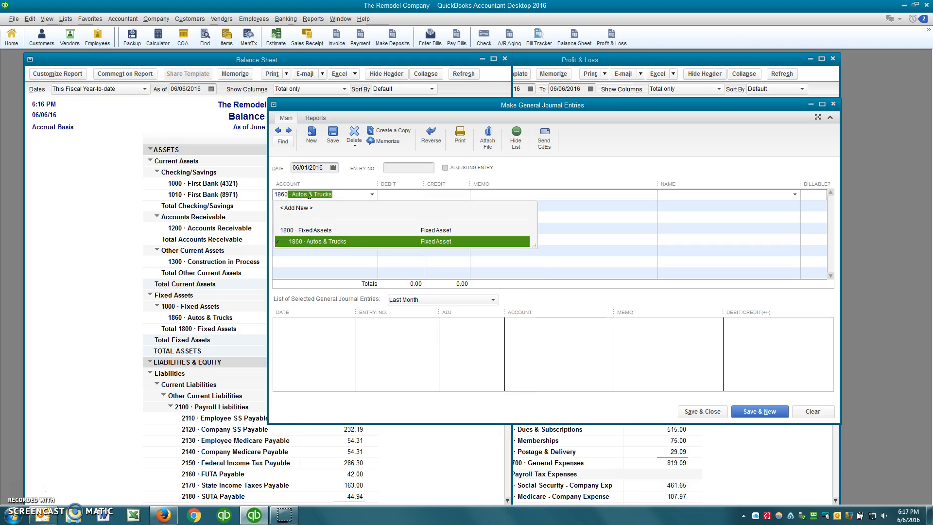
pyautogui.press('Tab')
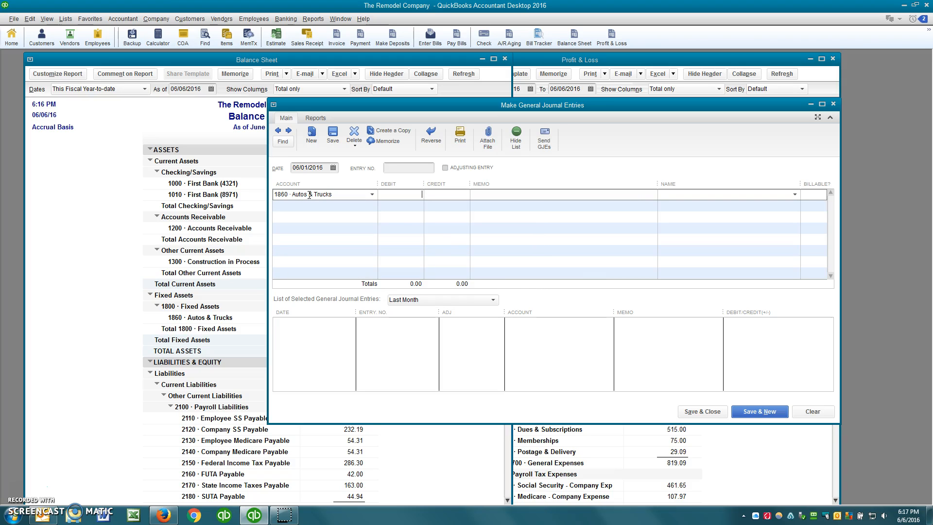
pyautogui.write('3300')
pyautogui.press('BackSpace')
pyautogui.press('BackSpace')
pyautogui.write('4000')
pyautogui.press('Tab')
# Give the line memo '2016 GMC Truck' and name Bok King GMC.
pyautogui.write('2016 GMC Truck')
pyautogui.write('B')
pyautogui.write('ob')
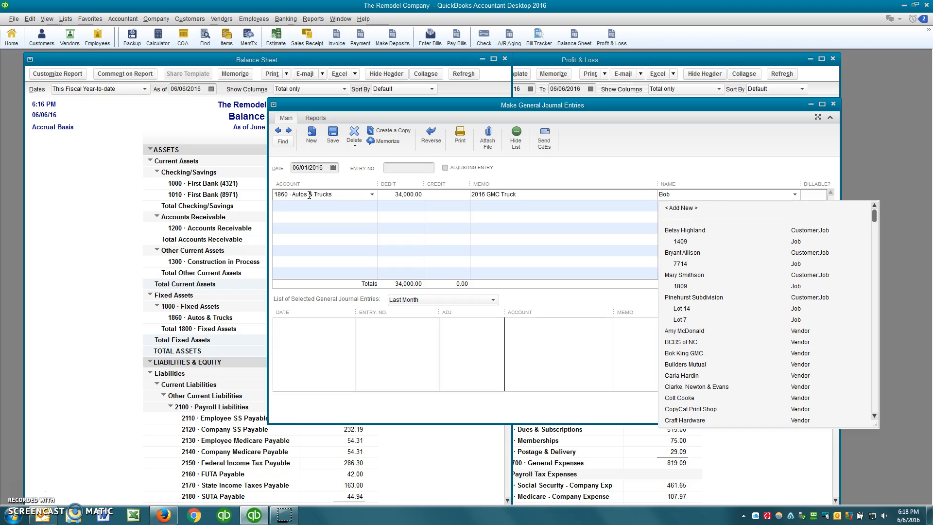
pyautogui.press('BackSpace')
pyautogui.write('k King GMC')
pyautogui.press('Tab')
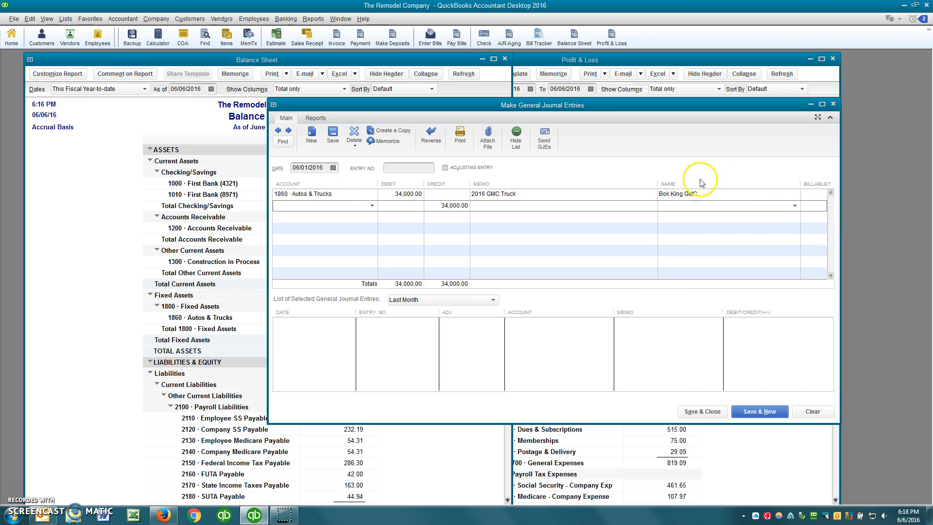
# Change vendor name and Billed From from Bok King GMC to Bob King GMC, then return to the journal.
pyautogui.click(69, 36)
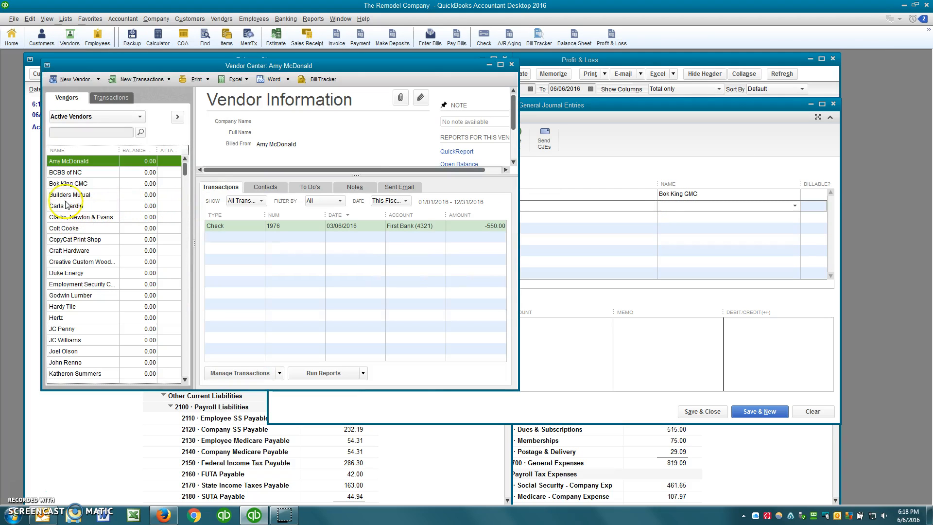
pyautogui.doubleClick(64, 184)
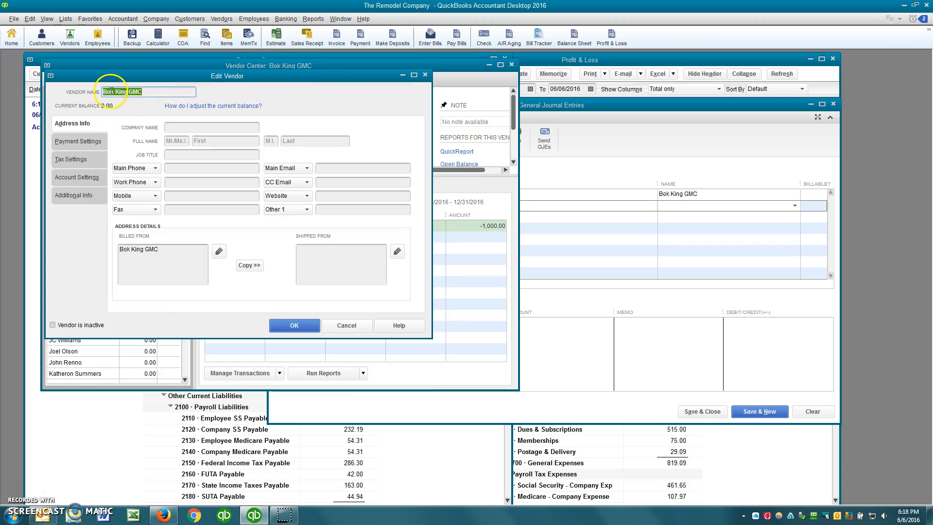
pyautogui.press('Right')
pyautogui.press('Right')
pyautogui.press('Right')
pyautogui.press('BackSpace')
pyautogui.write('b')
pyautogui.moveTo(152, 93); pyautogui.dragTo(2, 88)
pyautogui.hotkey('ctrl', 'c')
pyautogui.moveTo(161, 249); pyautogui.dragTo(40, 240)
pyautogui.hotkey('ctrl', 'v')
pyautogui.click(311, 325)
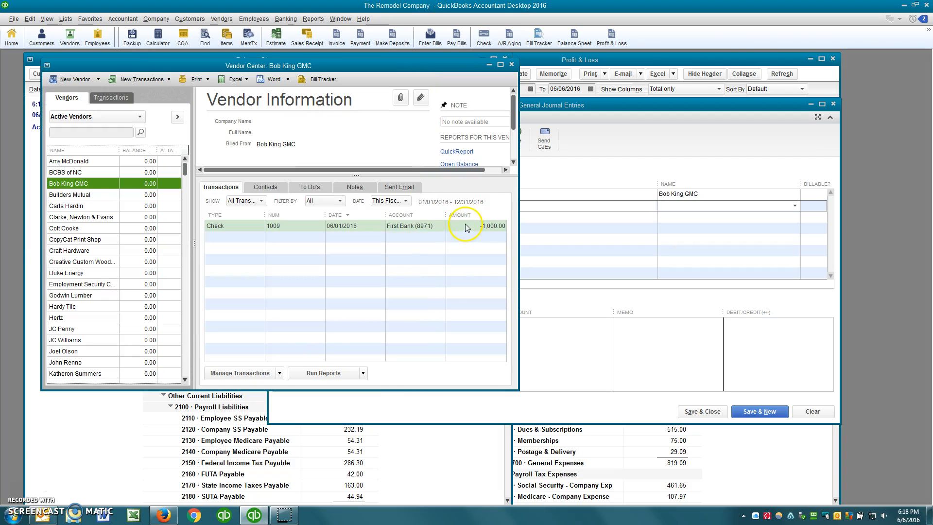
pyautogui.click(587, 338)
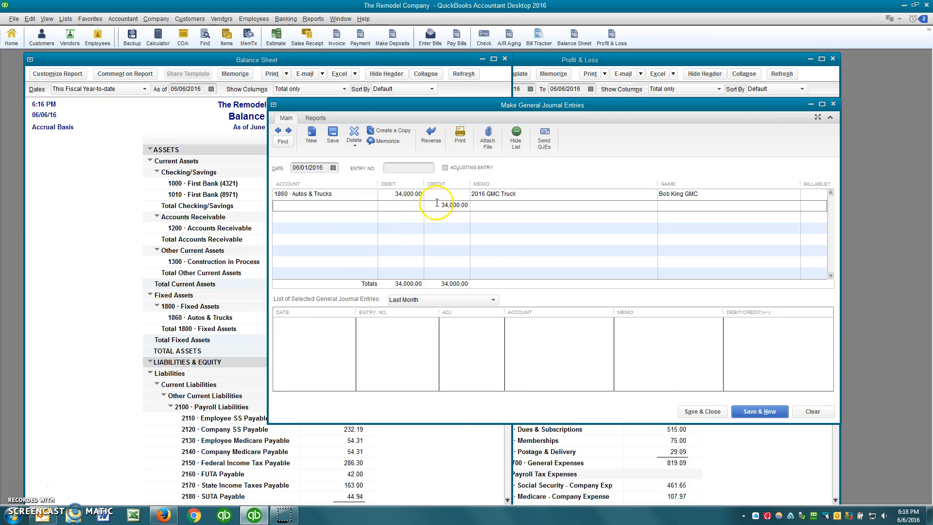
# Enter 2820 as the second line's account, triggering the Account Not Found notice.
pyautogui.click(336, 208)
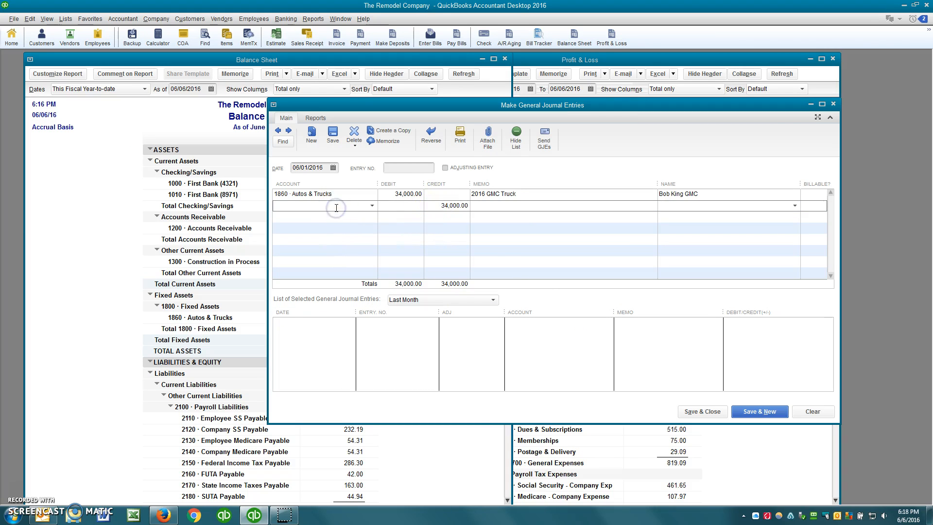
pyautogui.write('28')
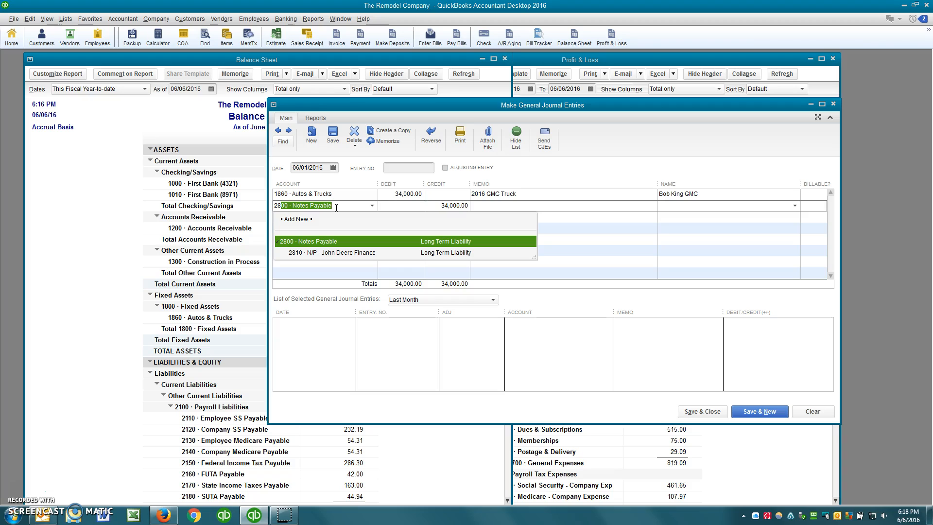
pyautogui.write('20')
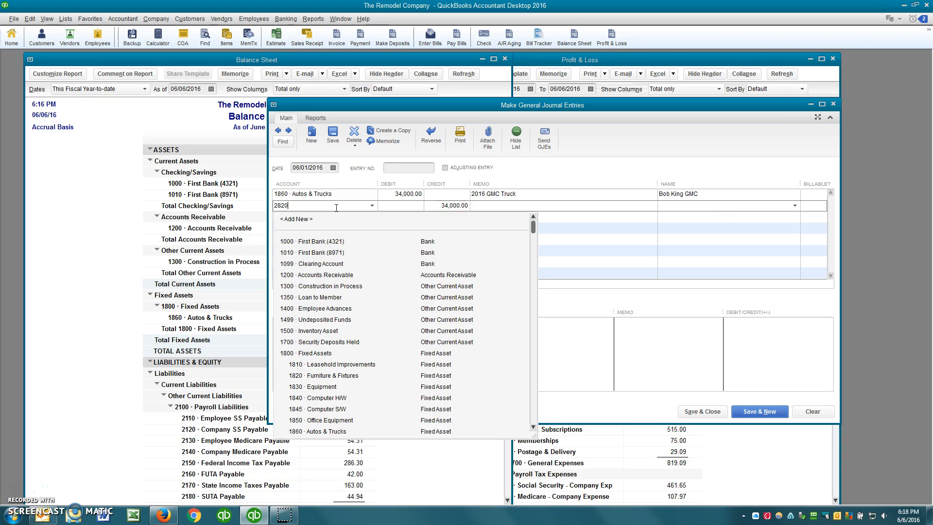
pyautogui.press('Tab')
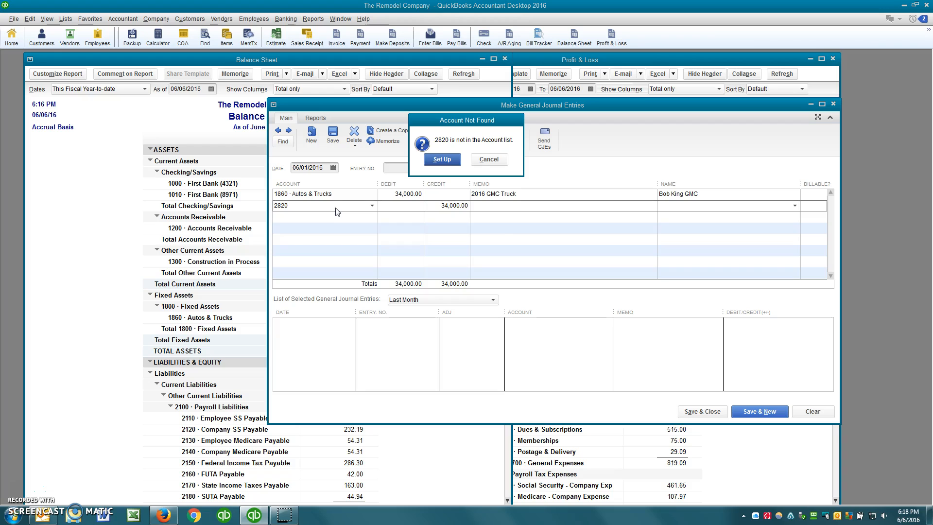
# Set up 2820 as a new Long Term Liability account.
pyautogui.press('Return')
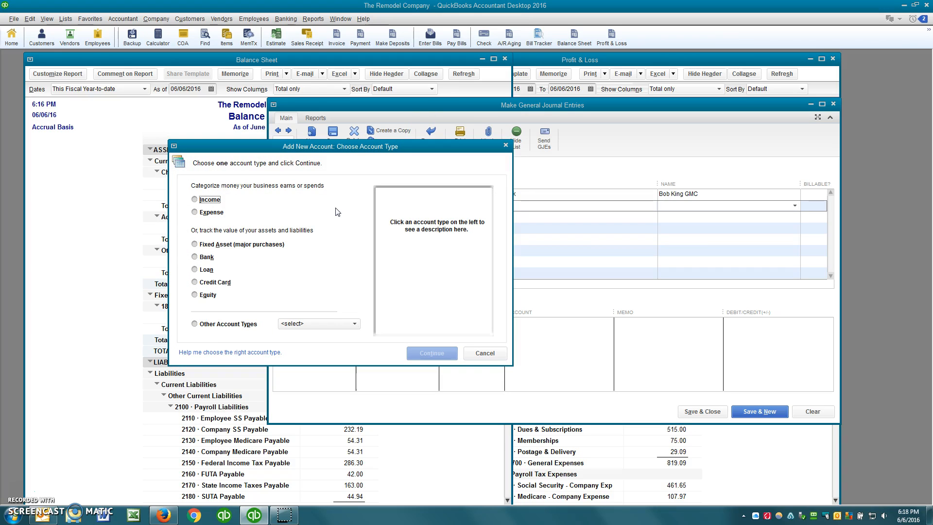
pyautogui.click(245, 324)
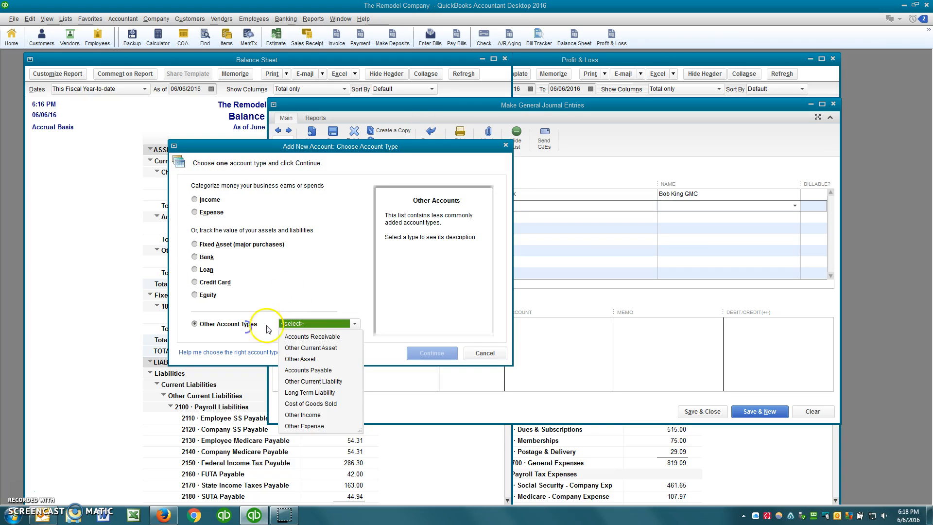
pyautogui.click(309, 393)
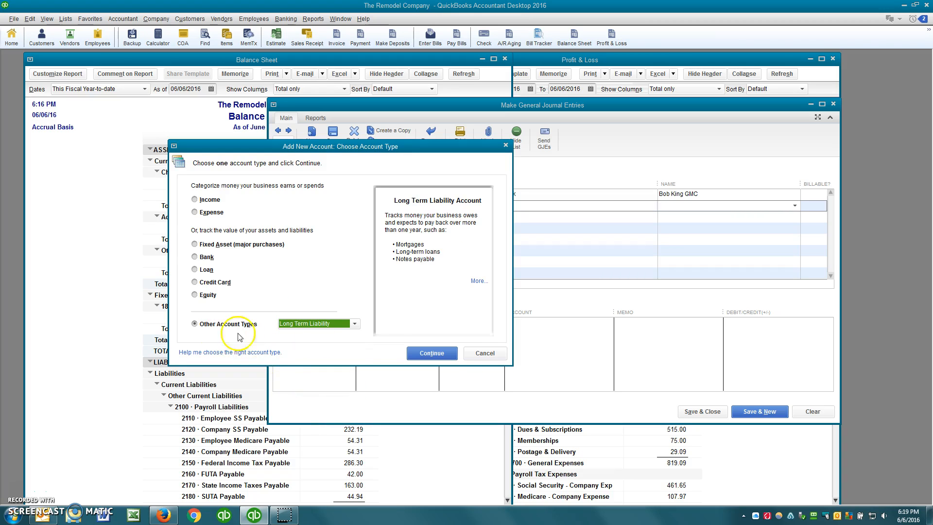
pyautogui.click(432, 353)
# Name it N/P - GMAC Finance as a subaccount of 2800 Notes Payable and save.
pyautogui.press('Tab')
pyautogui.write('N/P ')
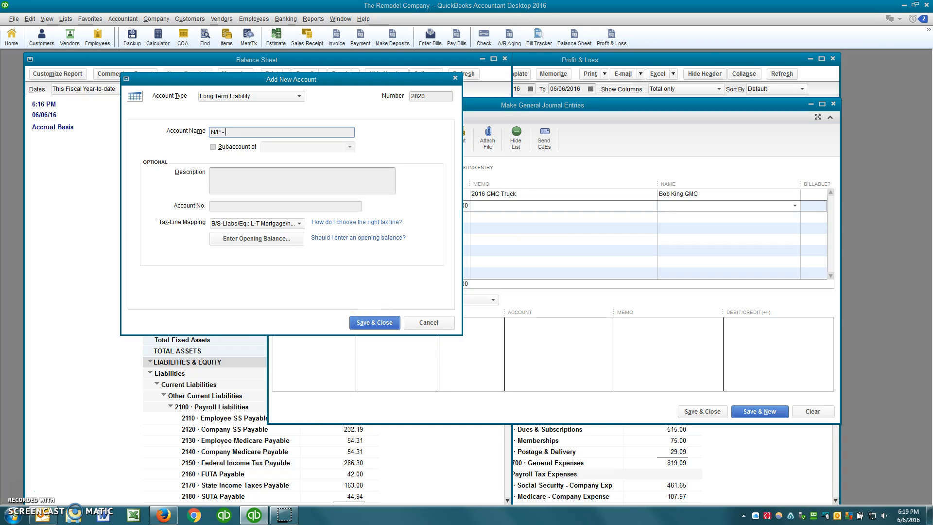
pyautogui.write('- GMAC Finance')
pyautogui.press('Tab')
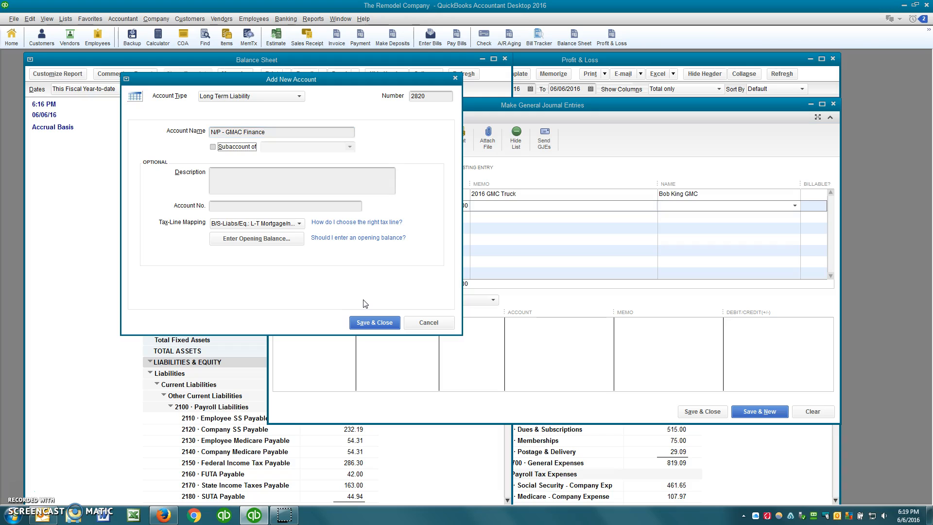
pyautogui.press('space')
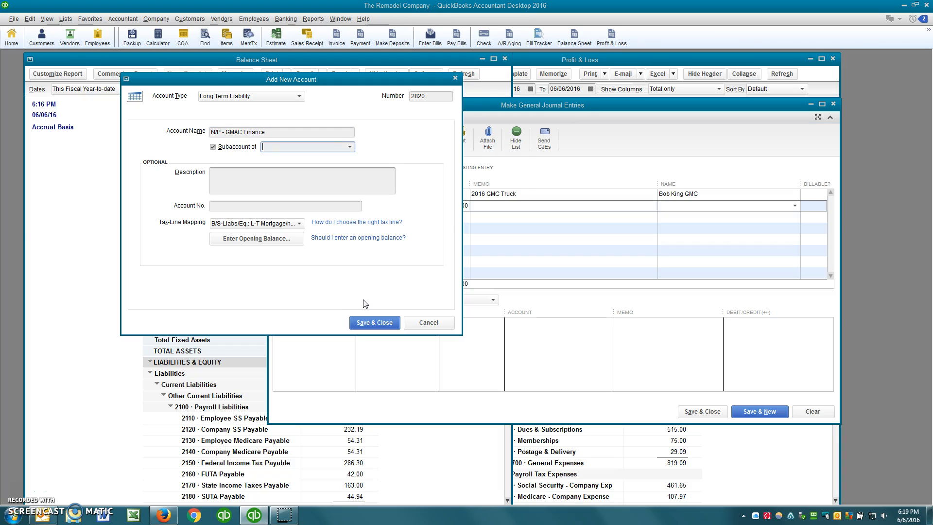
pyautogui.write('2800 · Notes Payable')
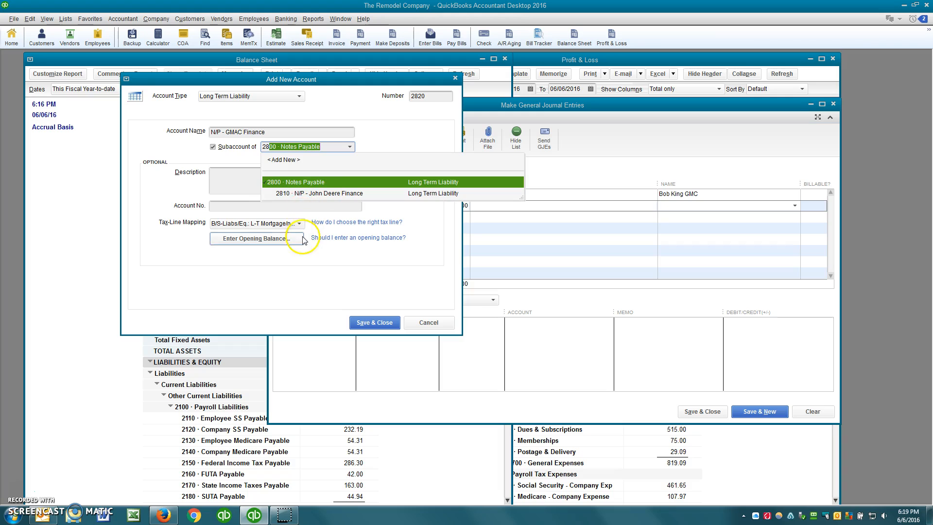
pyautogui.click(370, 322)
pyautogui.click(370, 322)
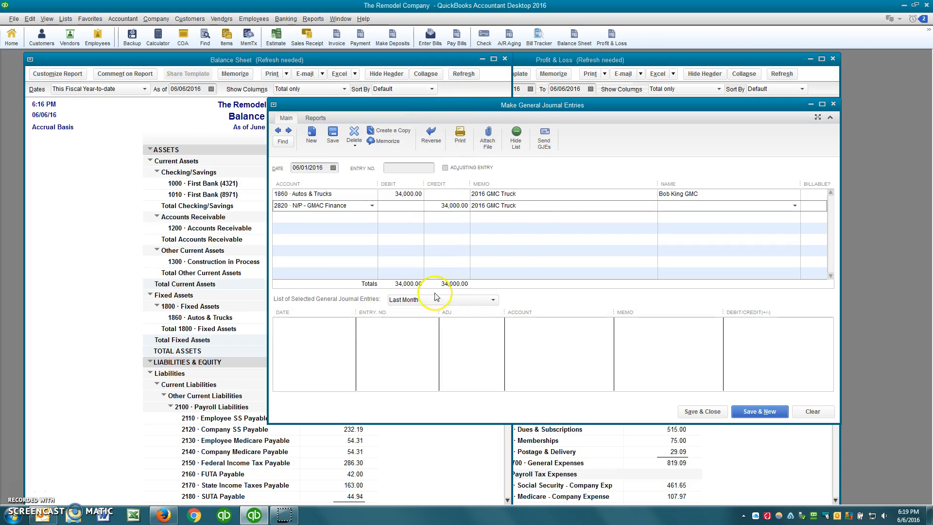
# Name GMAC Finance on the credit line, quick-add it as a vendor, and save the entry.
pyautogui.click(547, 202)
pyautogui.press('Tab')
pyautogui.write('GMAC Finance')
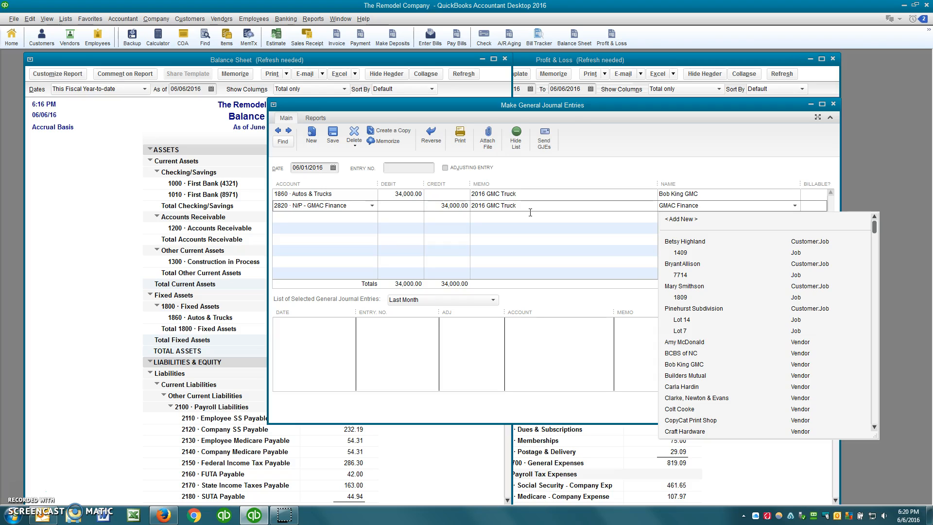
pyautogui.press('Tab')
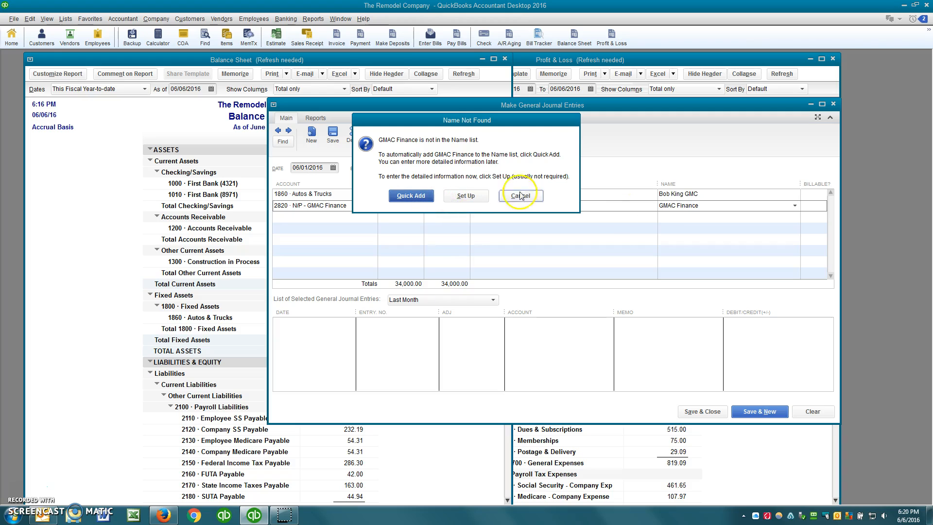
pyautogui.click(420, 199)
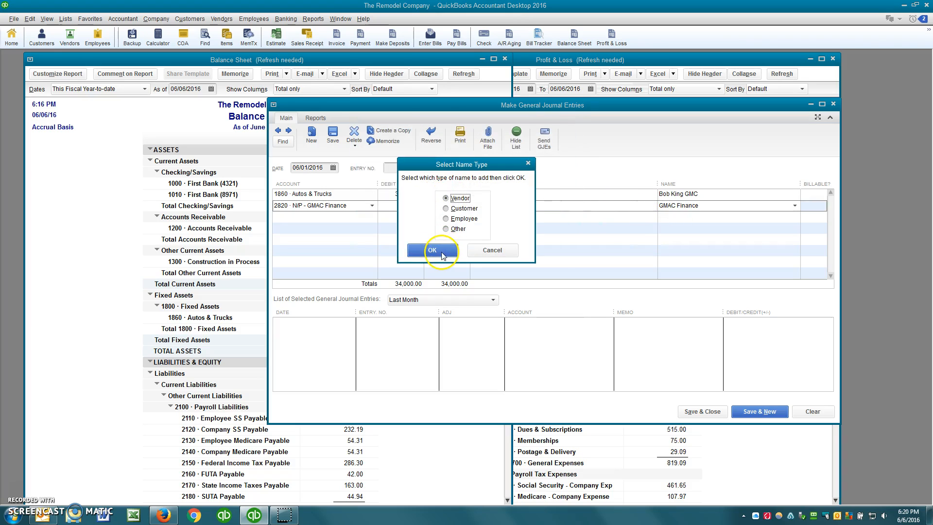
pyautogui.click(442, 253)
pyautogui.click(704, 411)
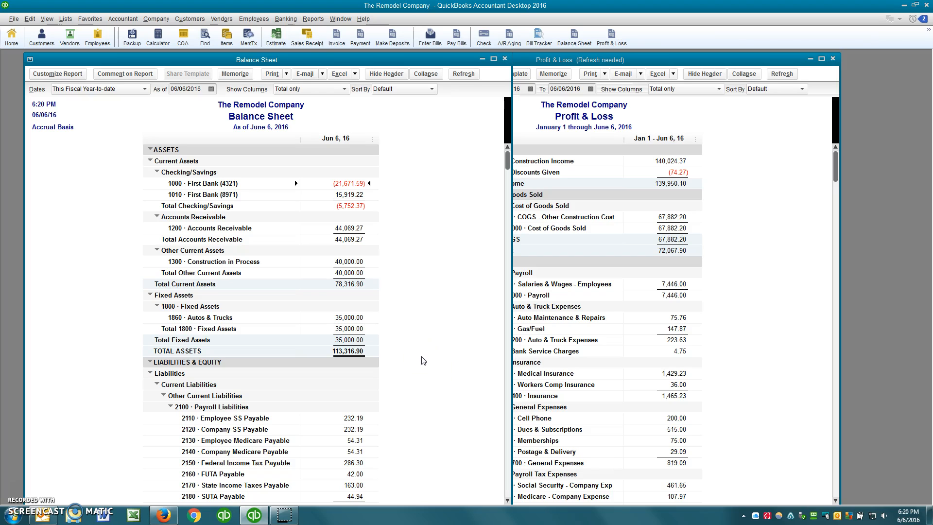
pyautogui.click(349, 317)
pyautogui.doubleClick(357, 316)
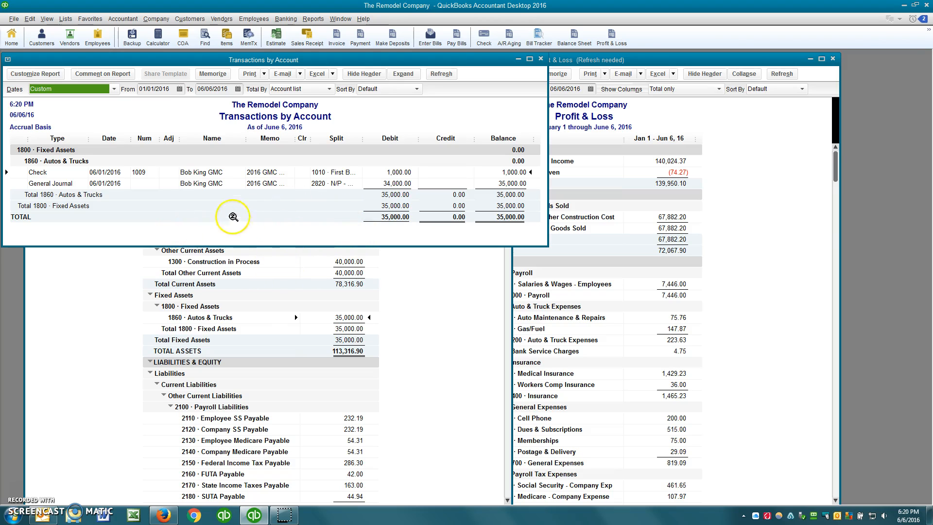
pyautogui.click(424, 297)
pyautogui.scroll(-6, 424, 298)
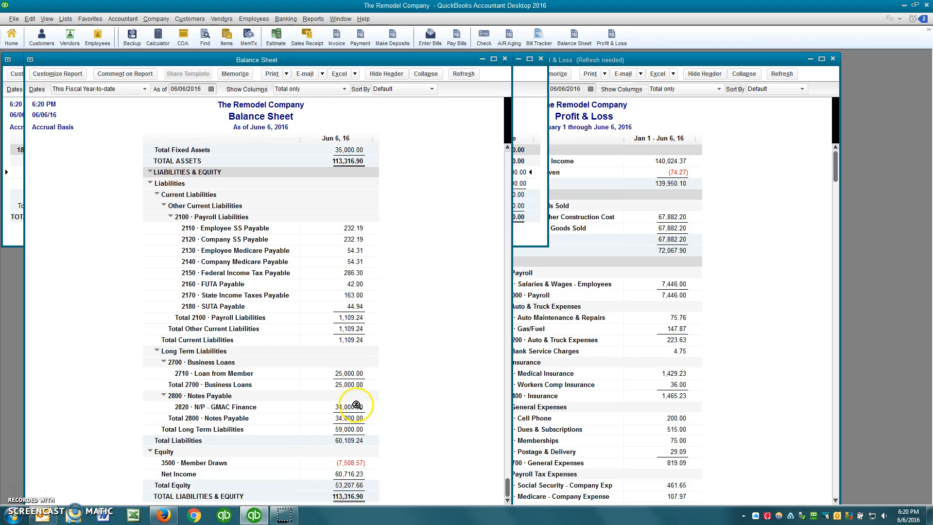
pyautogui.click(356, 404)
# Open a new check, move it aside, and number it 1090.
pyautogui.hotkey('ctrl', 'w')
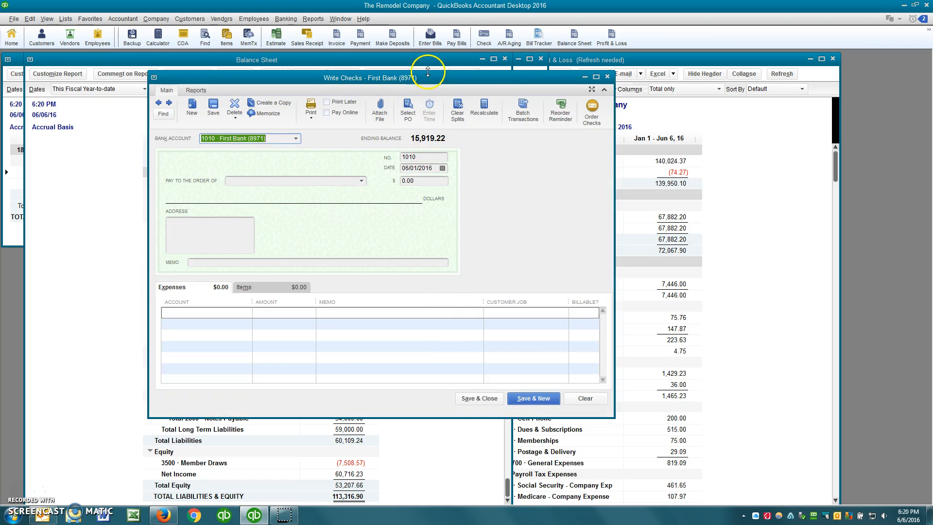
pyautogui.moveTo(430, 83); pyautogui.dragTo(615, 87)
pyautogui.press('Tab')
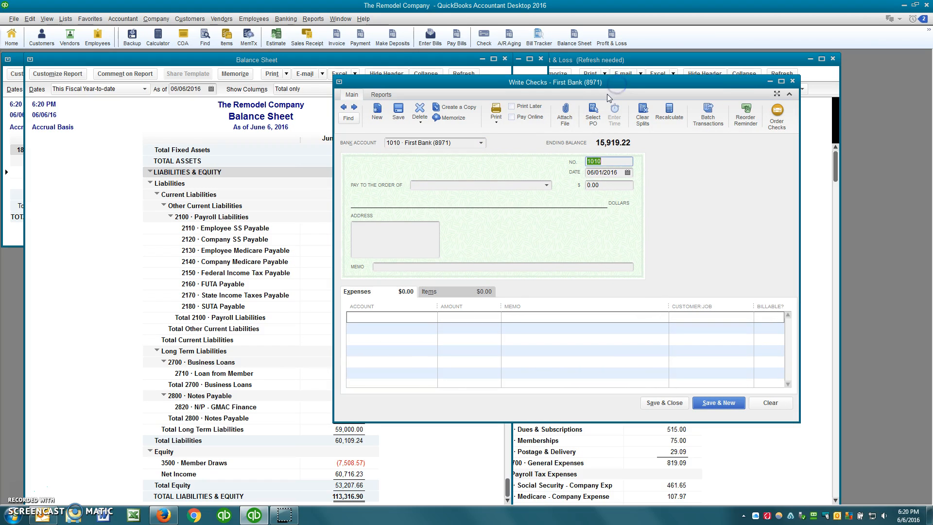
pyautogui.write('1090')
pyautogui.press('Tab')
# Date the check 07/01/2016, pay GMAC Finance, and enter 490.00.
pyautogui.write('7/01')
pyautogui.press('Tab')
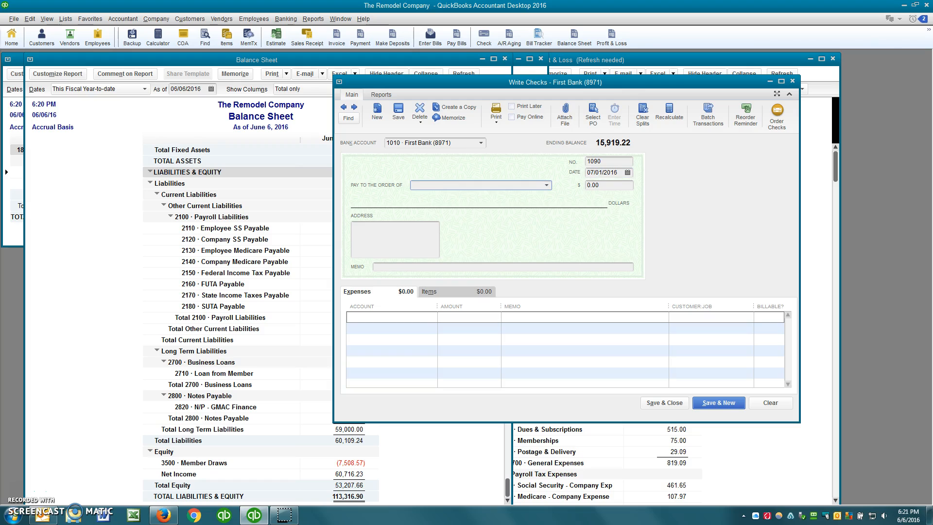
pyautogui.write('GMAC Finance')
pyautogui.press('Tab')
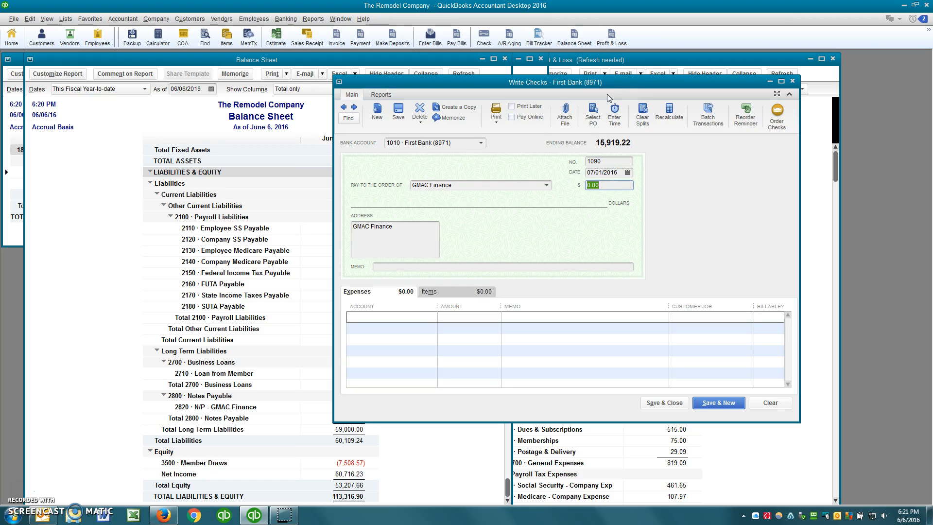
pyautogui.write('490')
pyautogui.press('Tab')
pyautogui.press('Tab')
pyautogui.press('Tab')
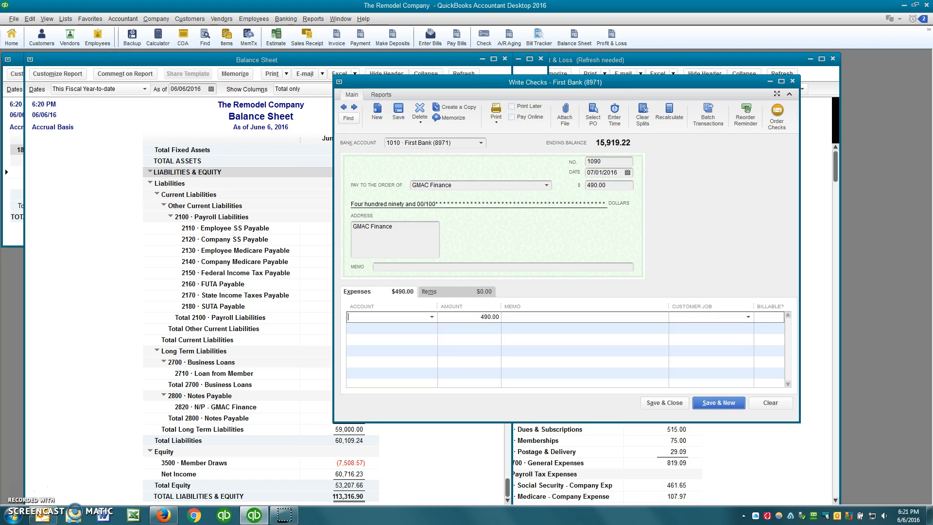
# Charge the expense line to 2820 N/P - GMAC Finance.
pyautogui.write('2800 · Notes Payable')
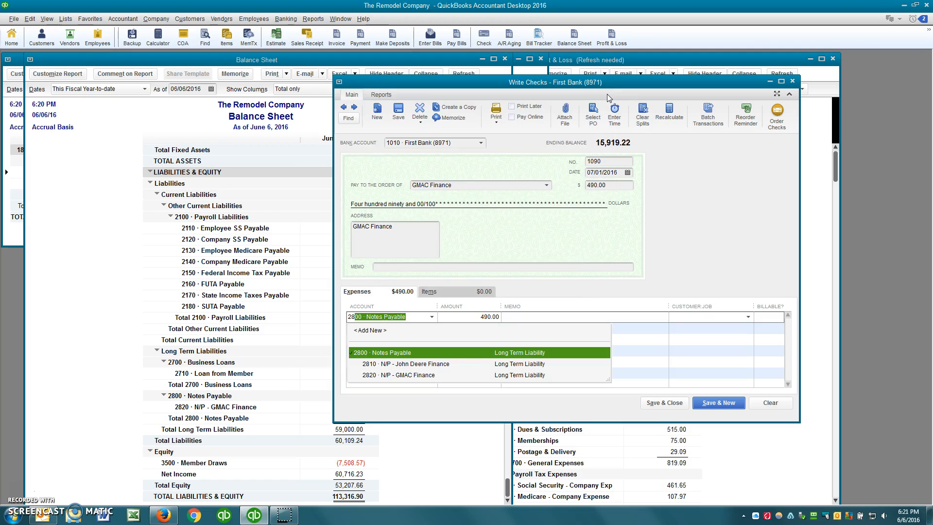
pyautogui.press('Down')
pyautogui.press('Down')
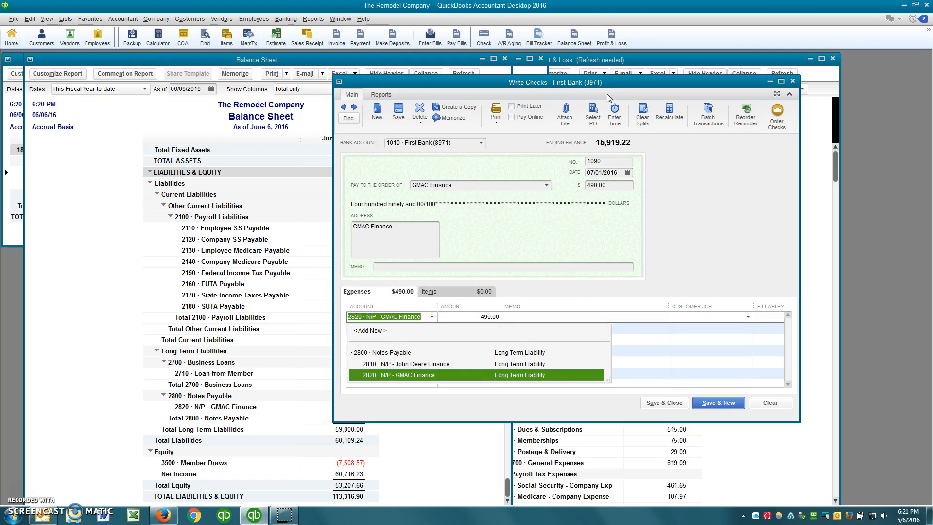
pyautogui.press('Tab')
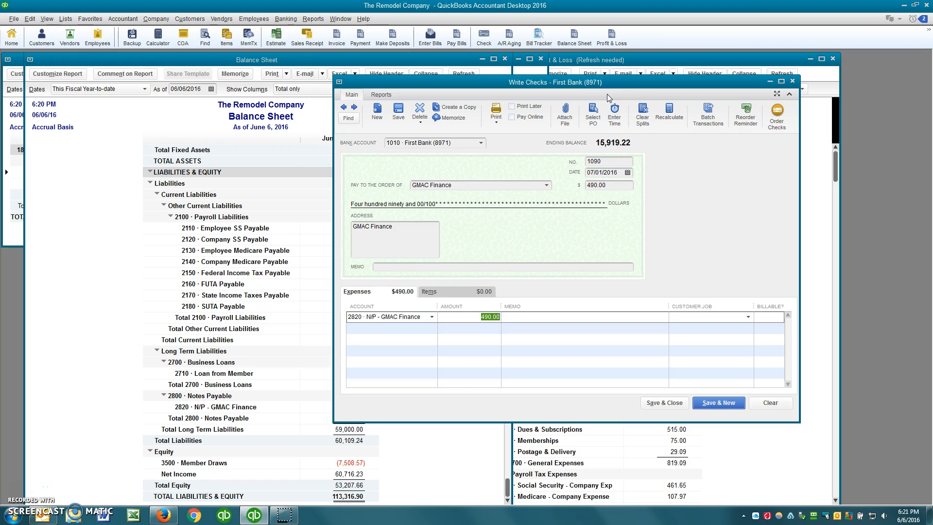
pyautogui.press('Tab')
# Enter line memo '2016 GMC Truck Payment' and the loan number as the check memo.
pyautogui.write('2016 GMC Truck Paymen')
pyautogui.click(383, 266)
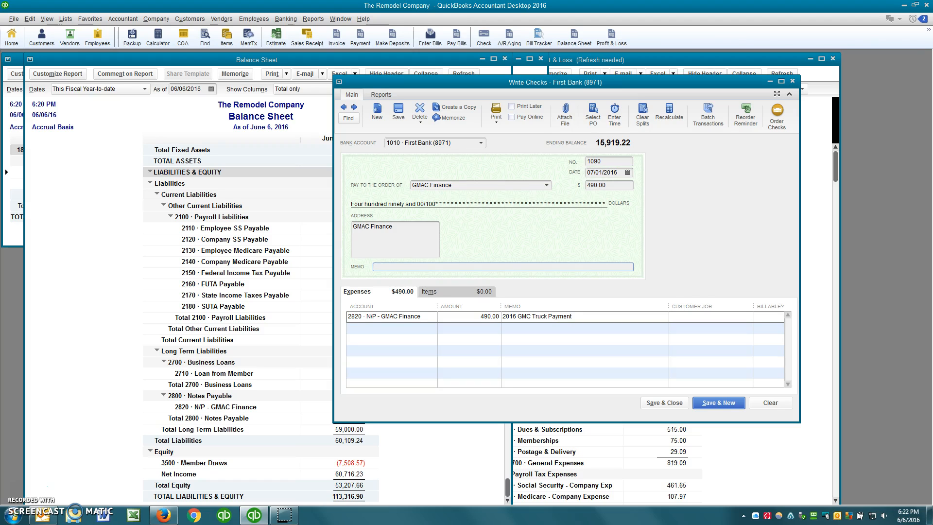
pyautogui.press('Tab')
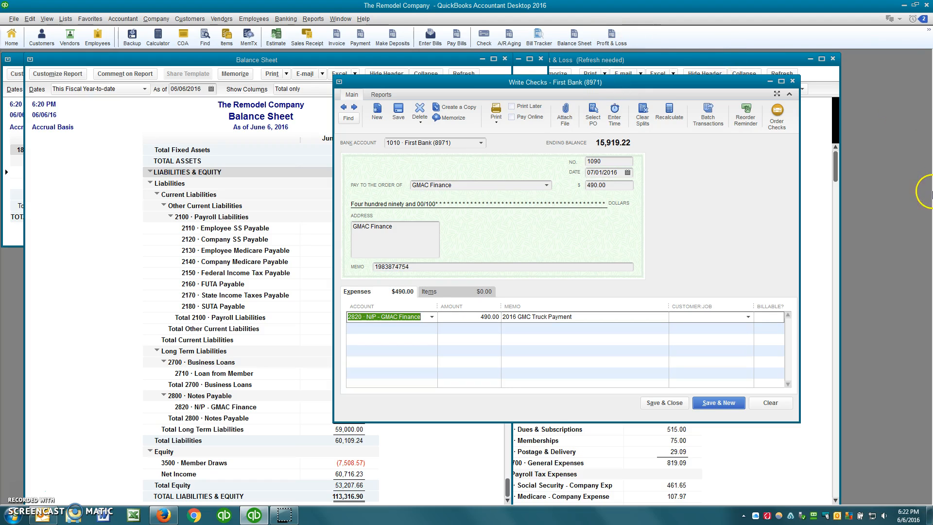
# Save the loan payment check and set the Balance Sheet as-of date to 07/10/2016.
pyautogui.click(664, 402)
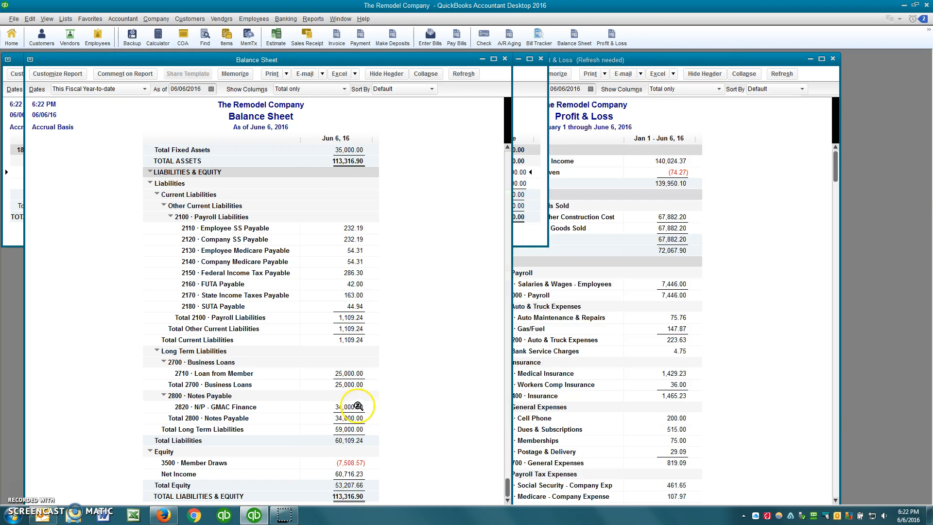
pyautogui.click(200, 90)
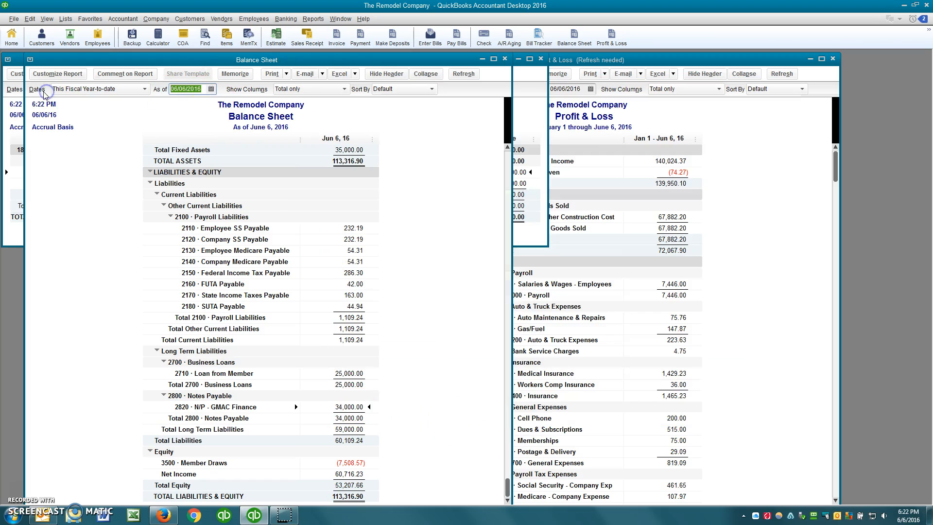
pyautogui.write('7/10')
pyautogui.press('Tab')
# Drill into Notes Payable for all dates, reviewing the 34,000.00 loan and 490.00 payment.
pyautogui.doubleClick(360, 411)
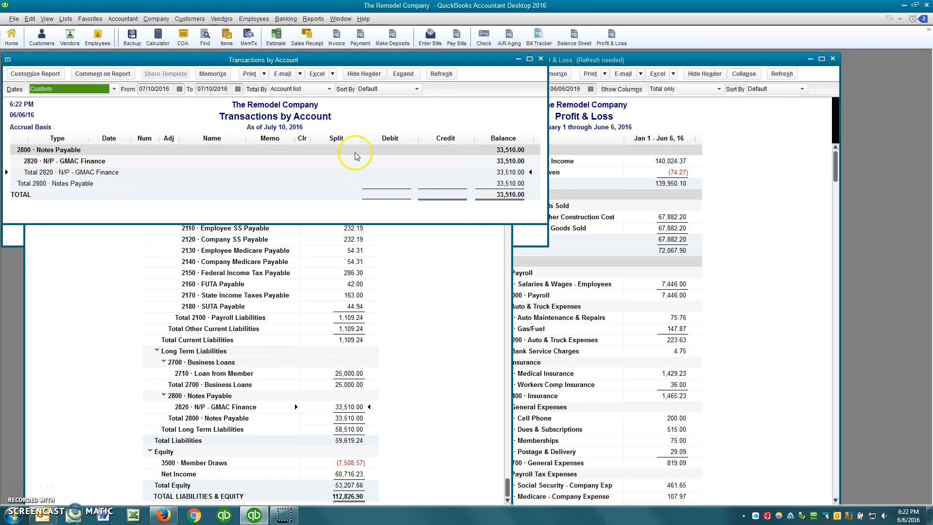
pyautogui.press('a')
pyautogui.doubleClick(461, 172)
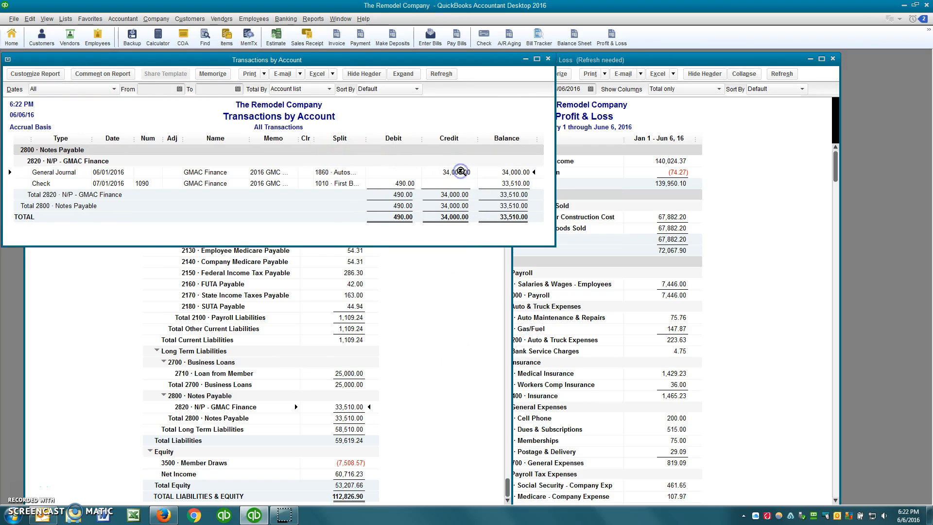
pyautogui.click(402, 183)
# Reopen check 1090 and reduce its first line to 390.00 principal.
pyautogui.doubleClick(402, 183)
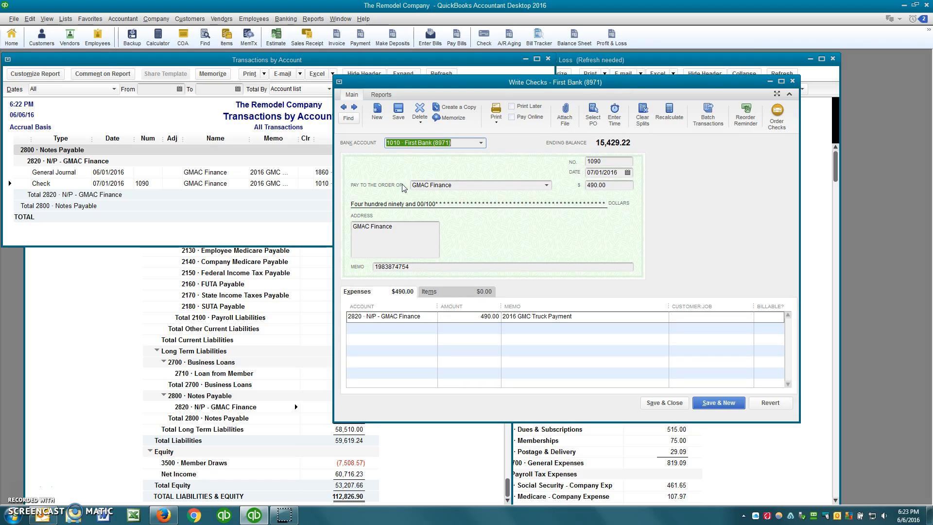
pyautogui.click(419, 326)
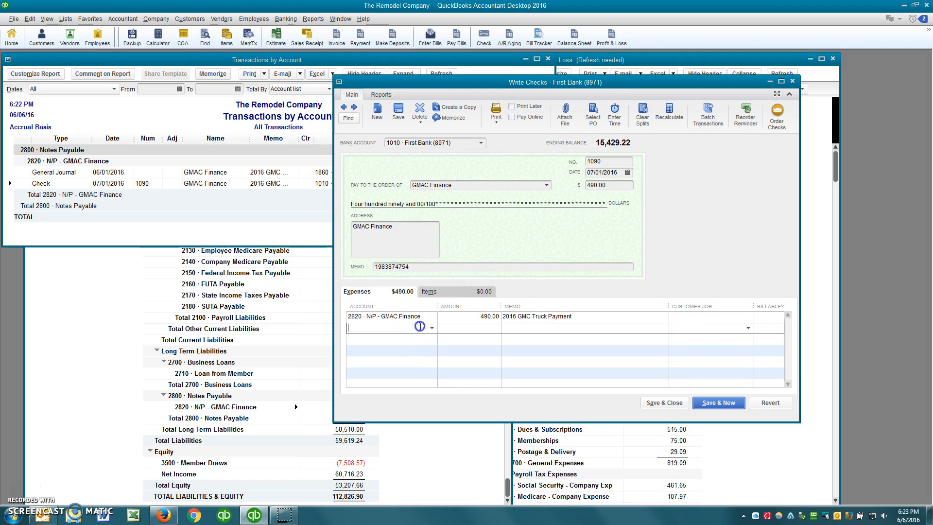
pyautogui.click(464, 316)
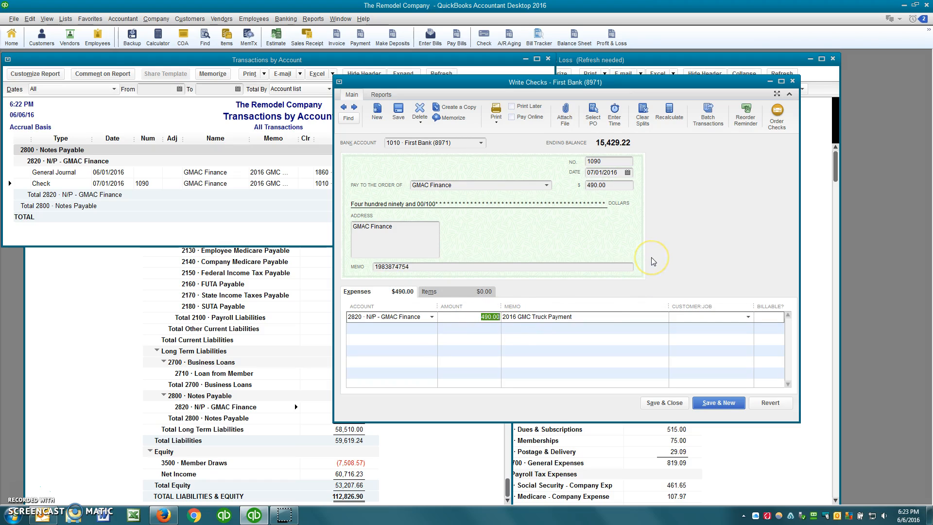
pyautogui.write('390')
pyautogui.press('Tab')
pyautogui.press('Tab')
pyautogui.press('Tab')
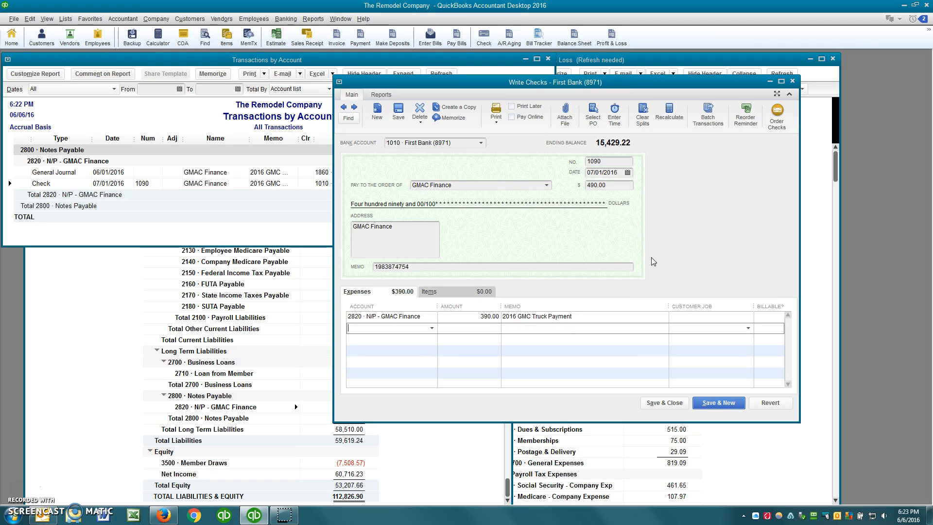
# Add a 100.00 line to 6780 Interest Expense with memo 'Interest'.
pyautogui.write('Interest E')
pyautogui.press('Tab')
pyautogui.write('100')
pyautogui.press('Tab')
pyautogui.write('INtere')
pyautogui.press('BackSpace')
pyautogui.press('BackSpace')
pyautogui.press('BackSpace')
pyautogui.press('BackSpace')
pyautogui.press('BackSpace')
pyautogui.press('BackSpace')
pyautogui.write('Interest Expense')
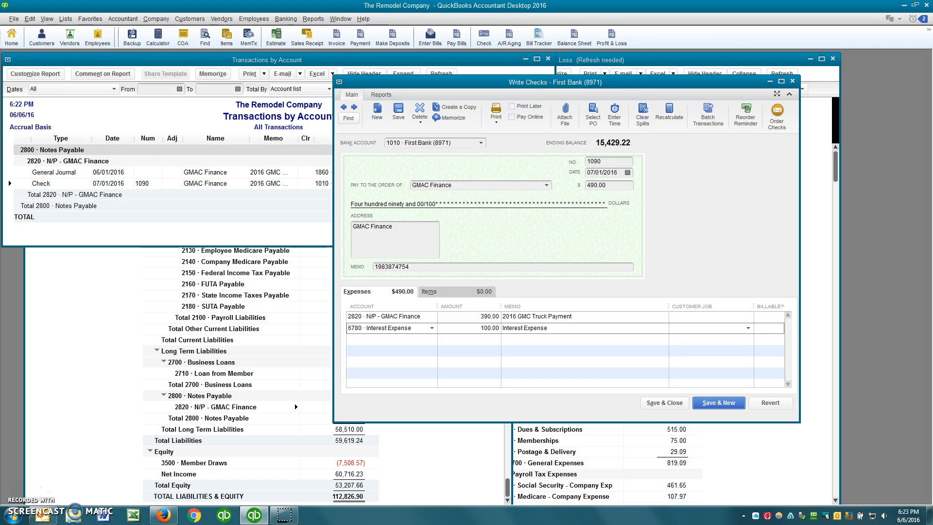
pyautogui.press('BackSpace')
pyautogui.press('BackSpace')
pyautogui.press('BackSpace')
pyautogui.press('BackSpace')
pyautogui.press('BackSpace')
pyautogui.press('BackSpace')
pyautogui.press('Tab')
# Raise check 1090 to 600.00 with 500.00 principal to N/P - GMAC Finance.
pyautogui.click(598, 185)
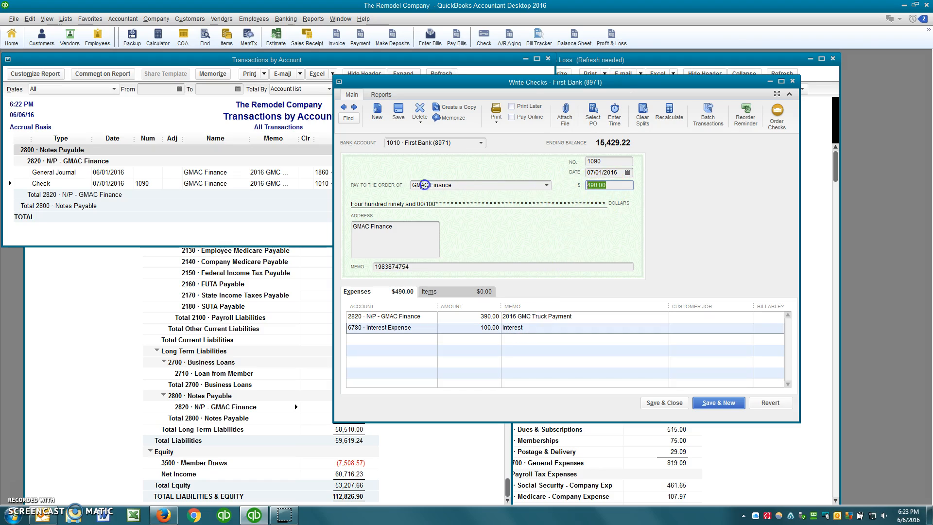
pyautogui.write('600')
pyautogui.press('Tab')
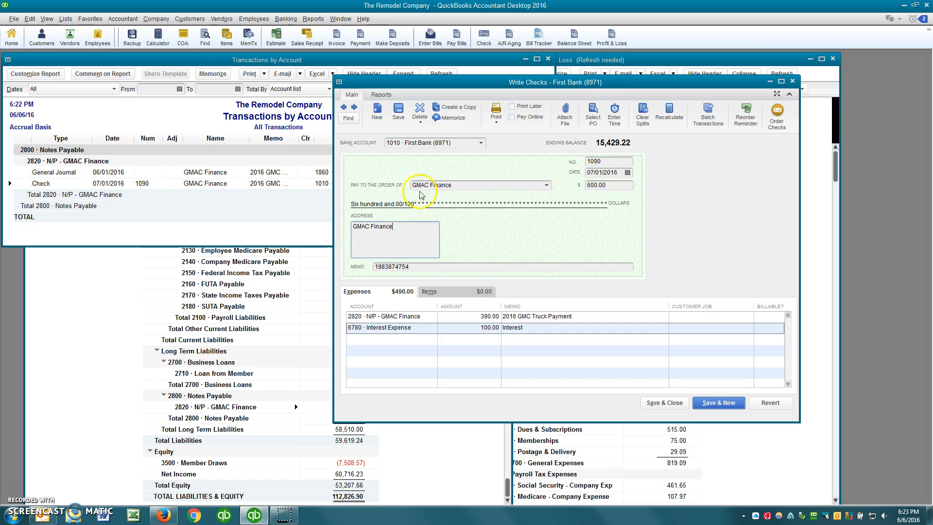
pyautogui.click(465, 317)
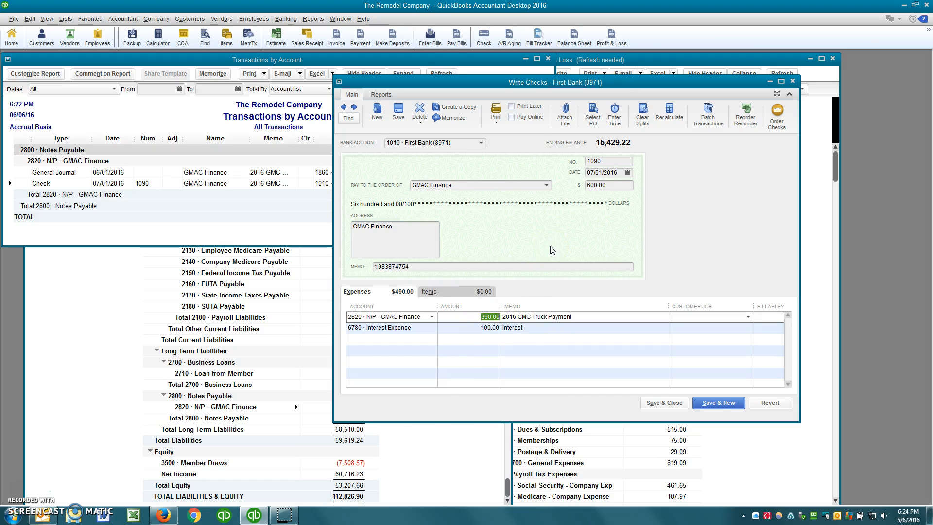
pyautogui.write('500')
pyautogui.press('Tab')
pyautogui.press('Tab')
pyautogui.press('Tab')
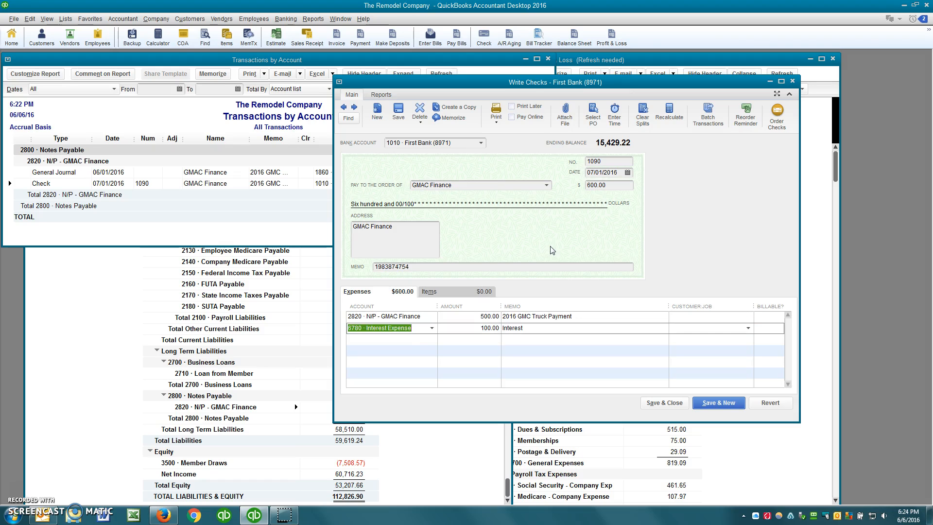
# Save the updated 600.00 check and confirm recording the change.
pyautogui.click(481, 316)
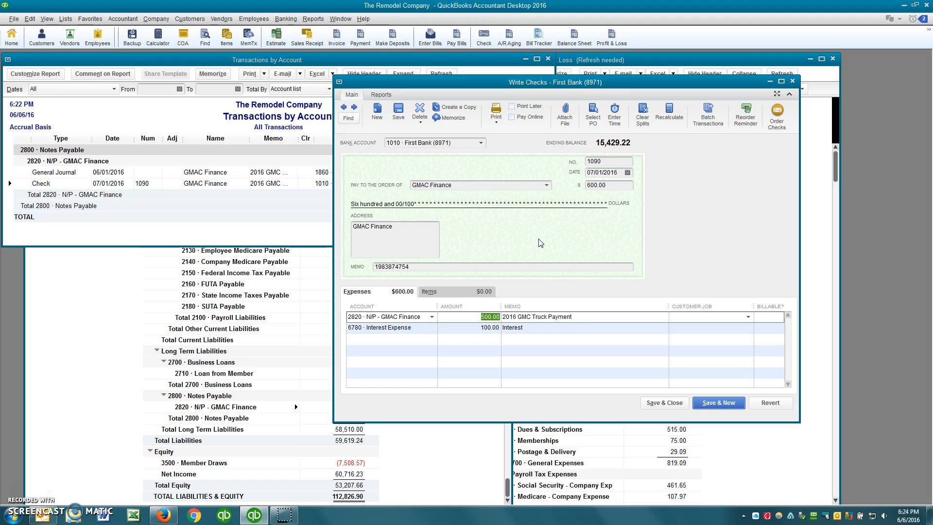
pyautogui.click(415, 318)
pyautogui.click(536, 250)
pyautogui.click(676, 403)
pyautogui.click(425, 158)
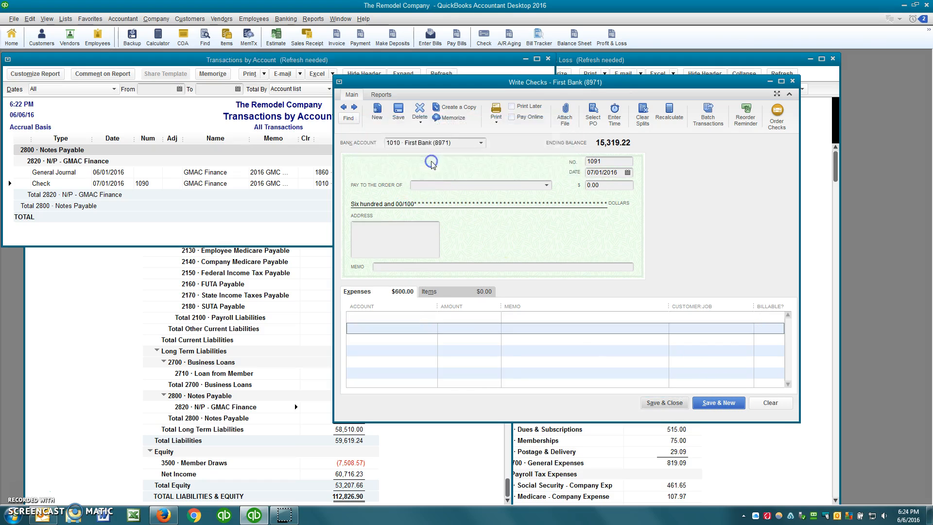
# Note the new 33,500.00 N/P - GMAC Finance total and close the transactions report.
pyautogui.click(331, 213)
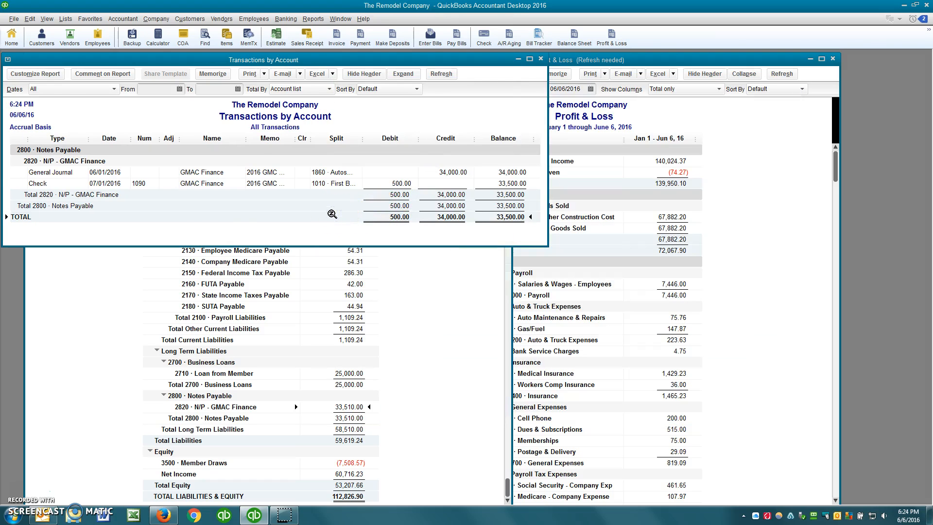
pyautogui.press('Escape')
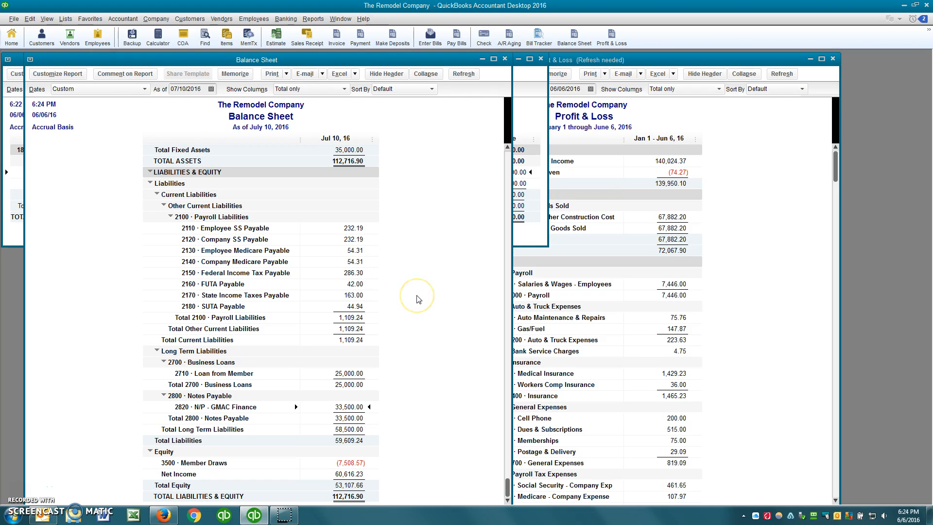